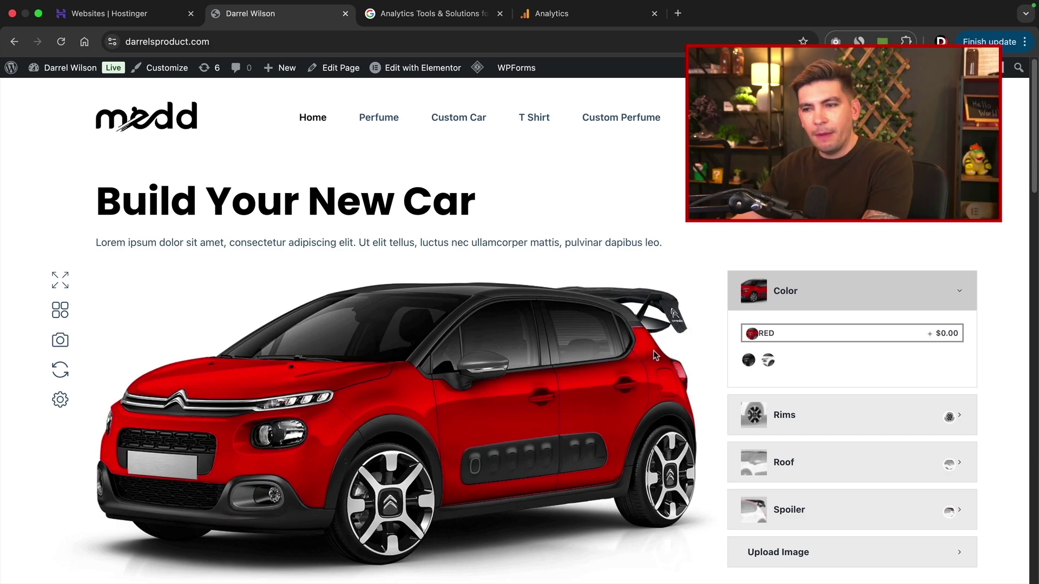
- Cycle through the Color swatches on the Custom Car page until the car shows black
{"action": "left_click", "coordinate": [768, 359]}
{"action": "left_click", "coordinate": [747, 360]}
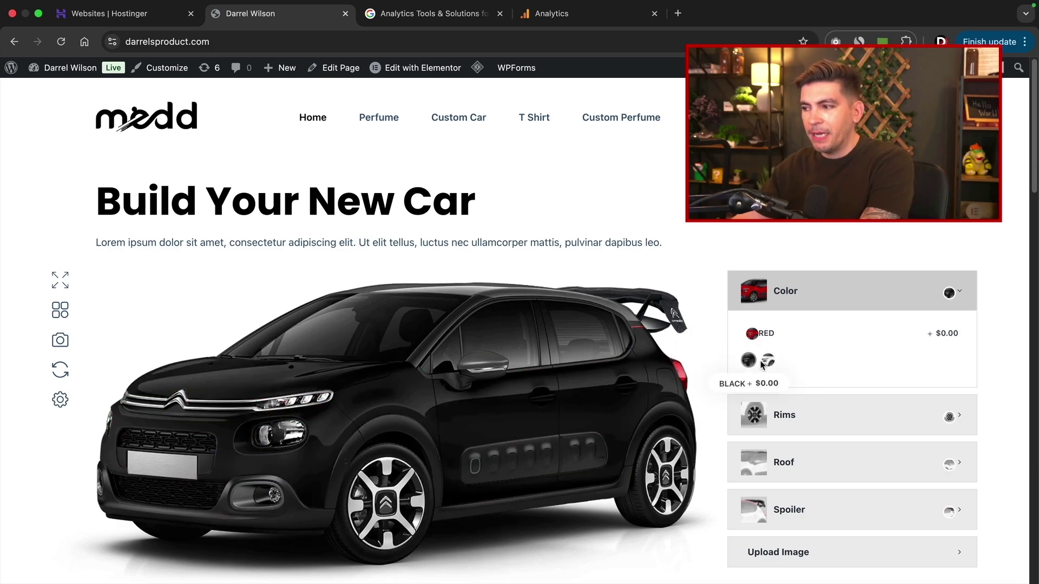
{"action": "left_click", "coordinate": [768, 360]}
{"action": "left_click", "coordinate": [752, 334]}
{"action": "left_click", "coordinate": [747, 360]}
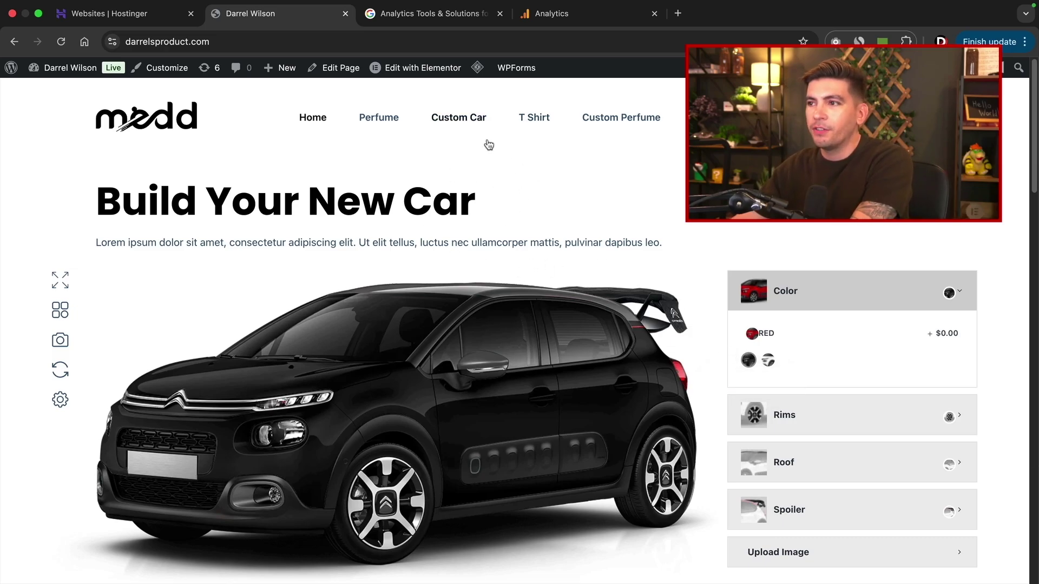
- Move from the Marketing Platform overview to the Welcome to Google Analytics page
{"action": "left_click", "coordinate": [472, 18]}
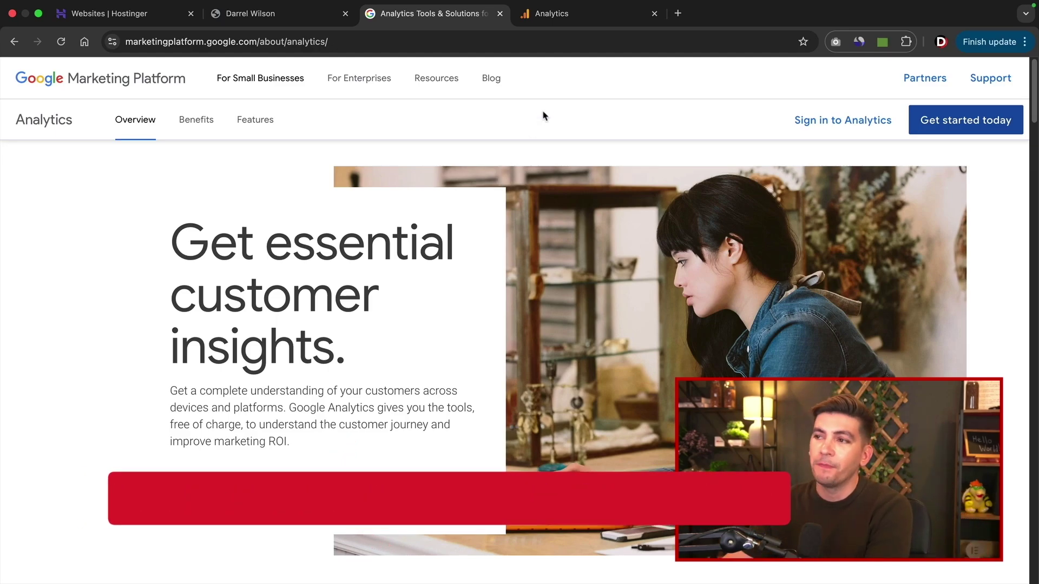
{"action": "left_click", "coordinate": [570, 17]}
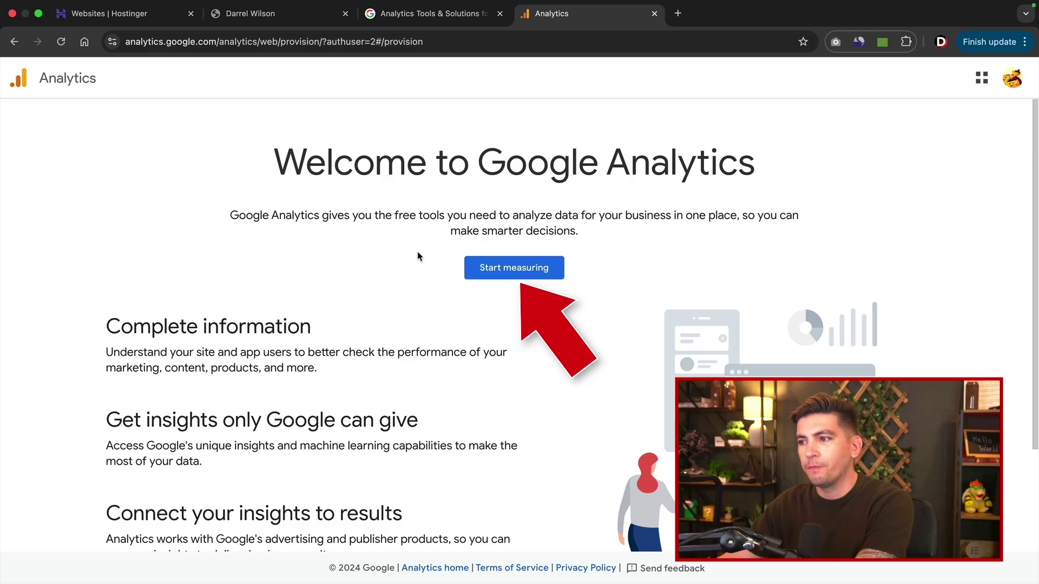
- Start measuring with account Darrels Product Website, leaving Google products & services sharing unchecked
{"action": "left_click", "coordinate": [512, 272]}
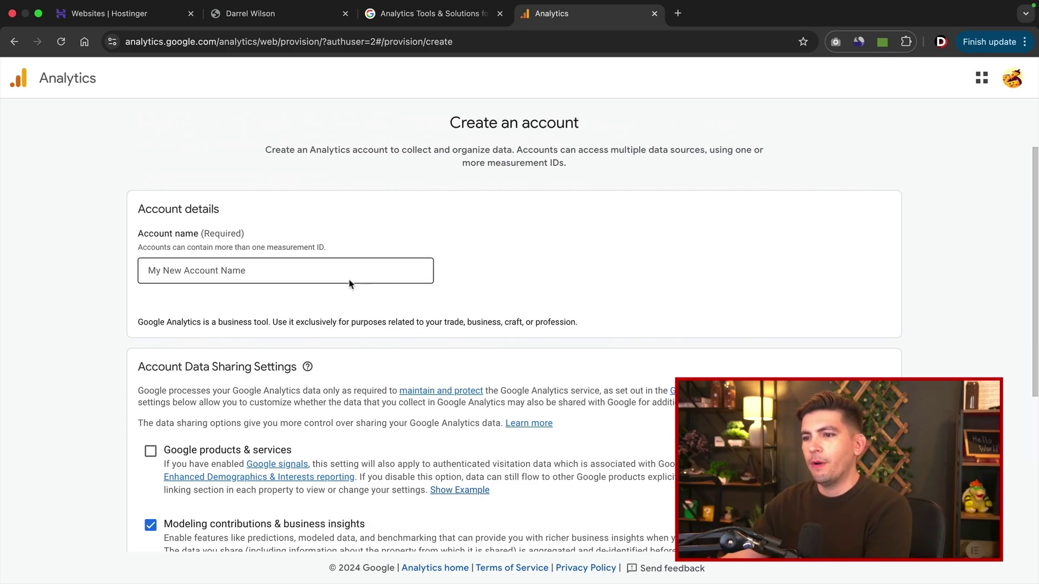
{"action": "left_click", "coordinate": [321, 265]}
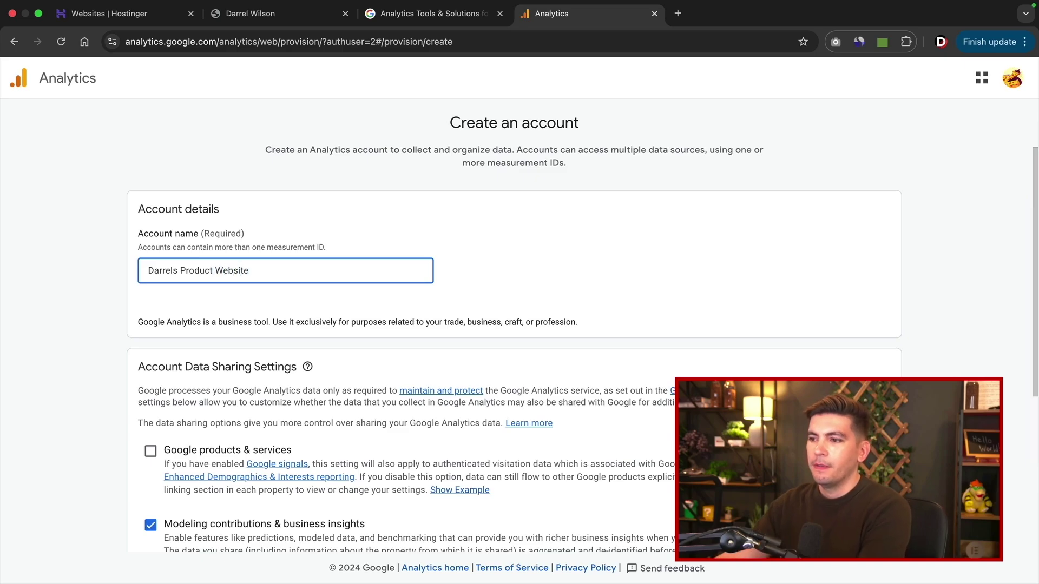
{"action": "scroll", "coordinate": [332, 288], "scroll_direction": "down", "scroll_amount": 5}
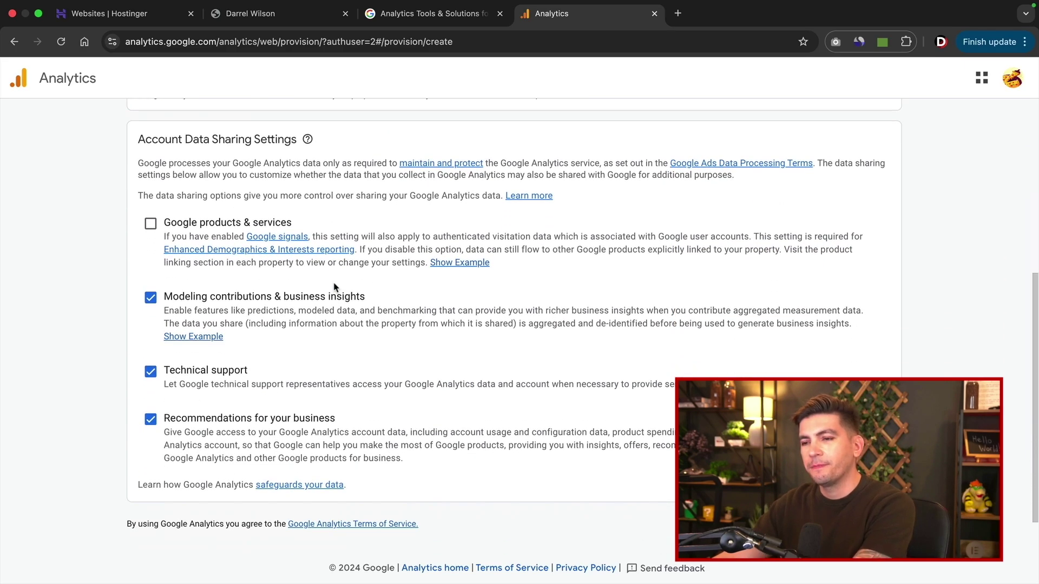
{"action": "scroll", "coordinate": [334, 286], "scroll_direction": "up", "scroll_amount": 1}
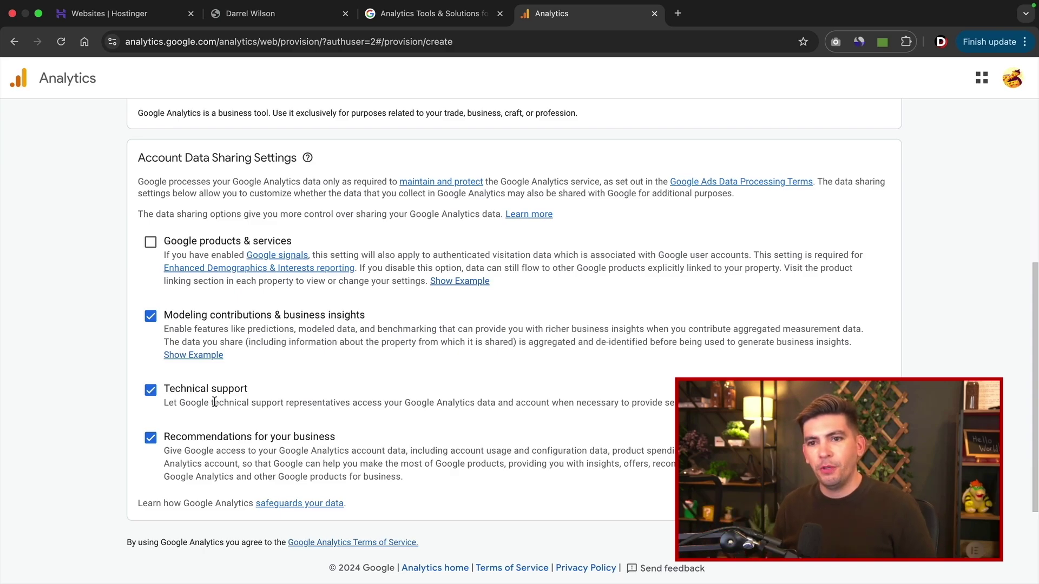
{"action": "left_click_drag", "start_coordinate": [214, 403], "coordinate": [491, 407]}
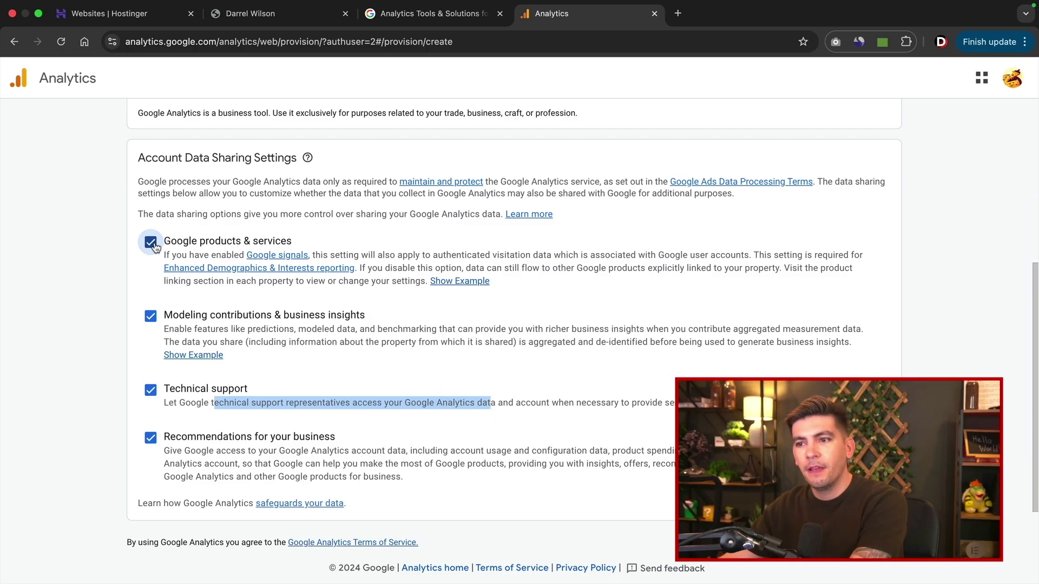
{"action": "left_click", "coordinate": [349, 312]}
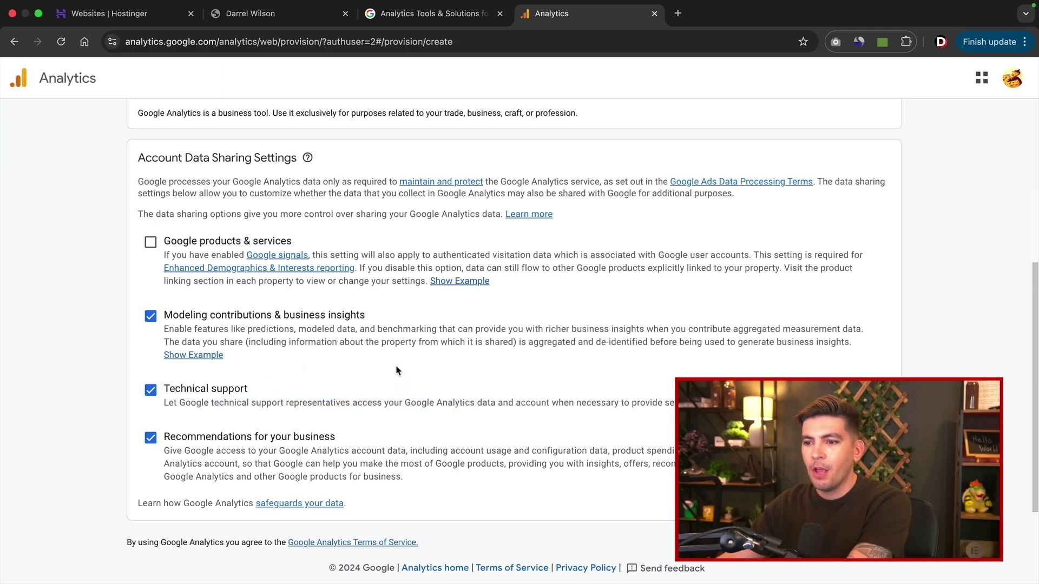
{"action": "scroll", "coordinate": [391, 340], "scroll_direction": "down", "scroll_amount": 2}
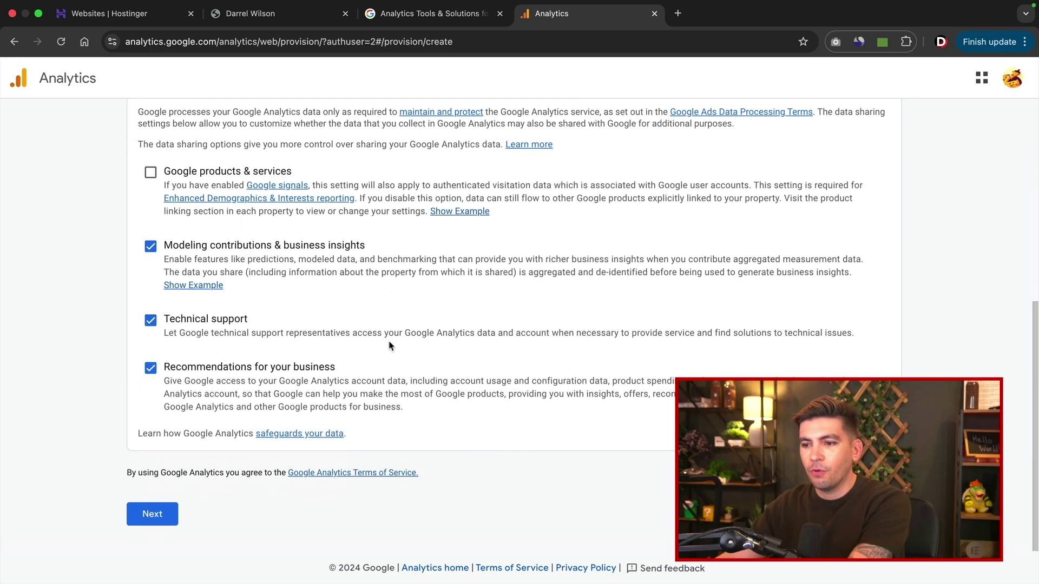
- Name the new property Darrels Websites
{"action": "left_click", "coordinate": [165, 512]}
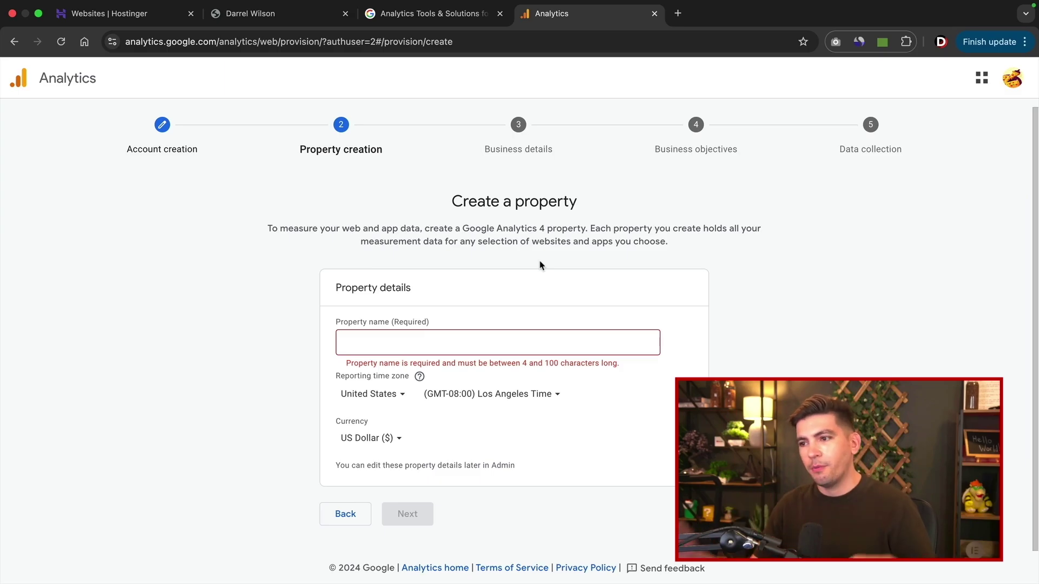
{"action": "left_click", "coordinate": [510, 338]}
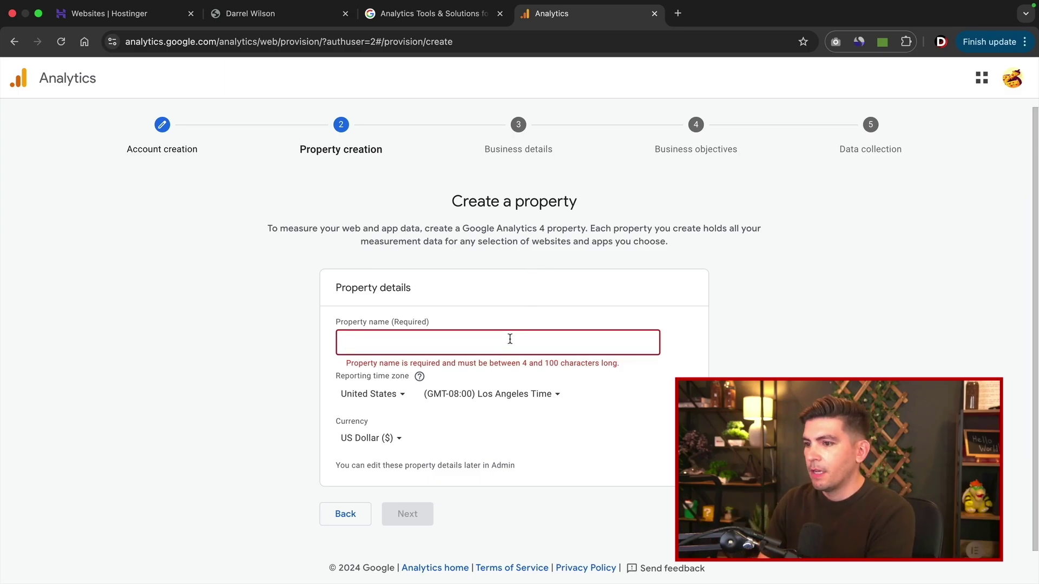
{"action": "type", "text": "Darrels Websites"}
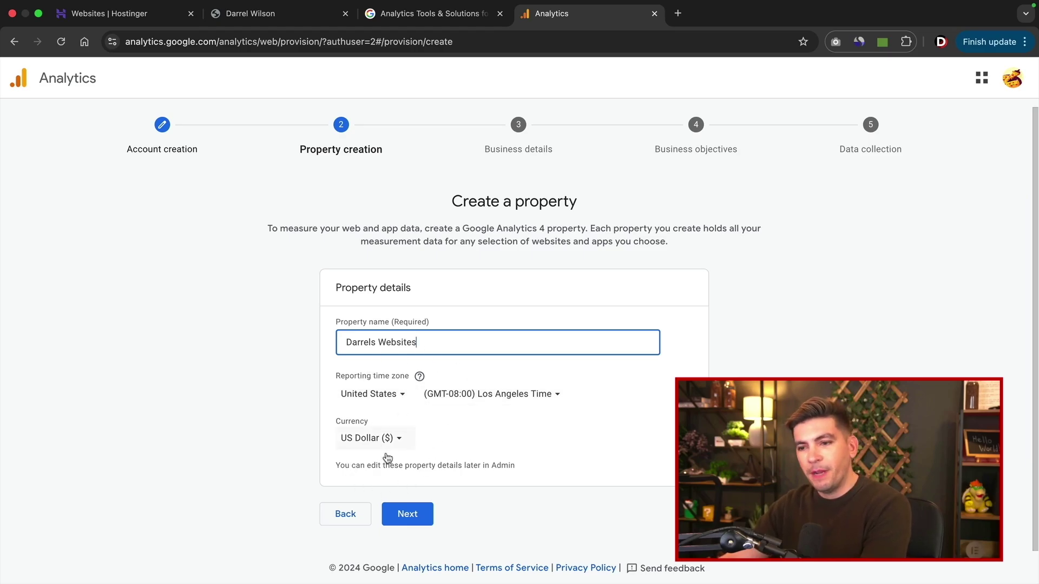
- Set the industry category to Autos & Vehicles and business size to Small (1 to 10 employees)
{"action": "left_click", "coordinate": [426, 516]}
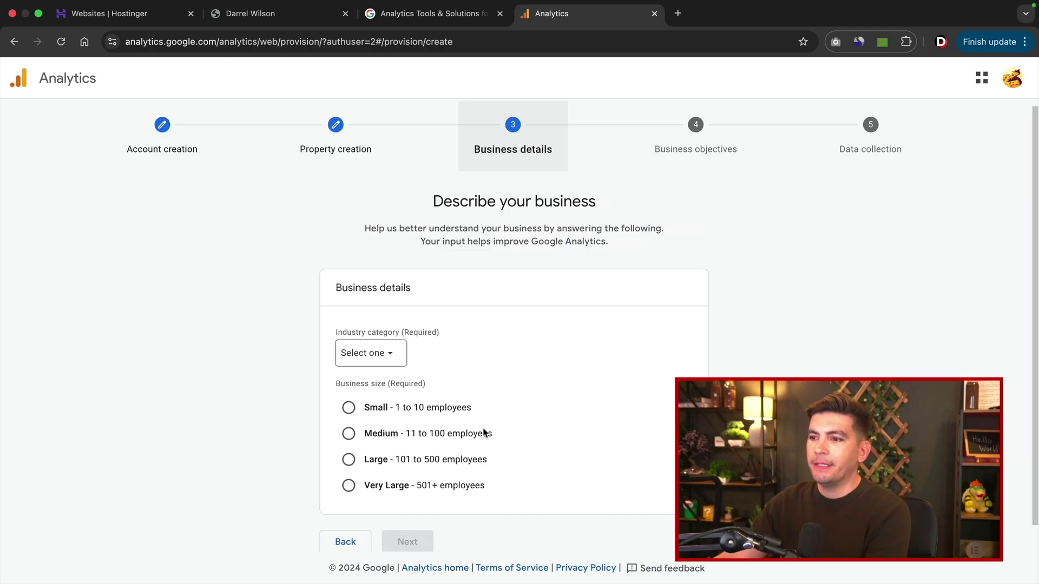
{"action": "left_click", "coordinate": [402, 360]}
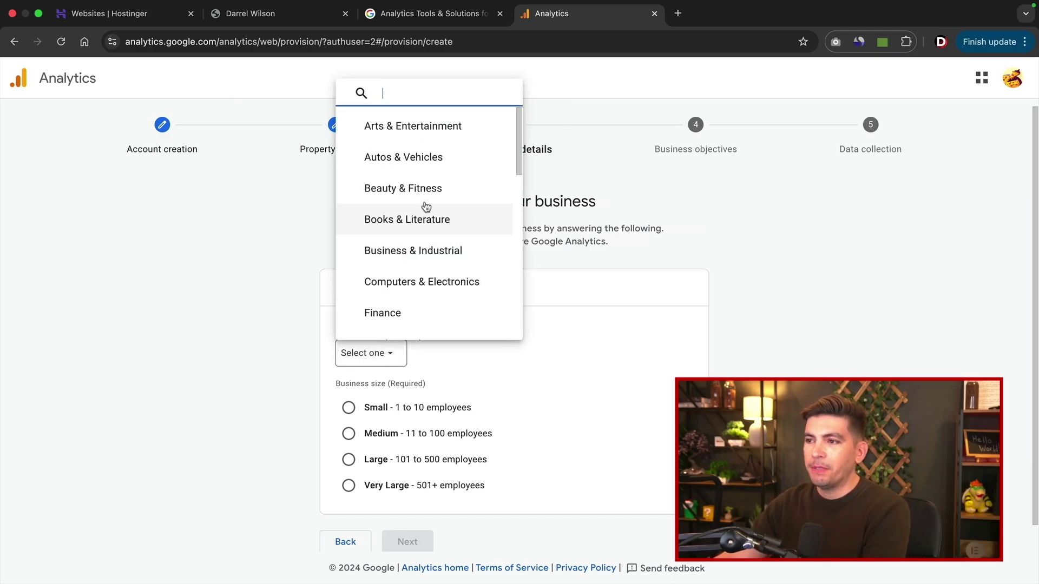
{"action": "left_click", "coordinate": [388, 161]}
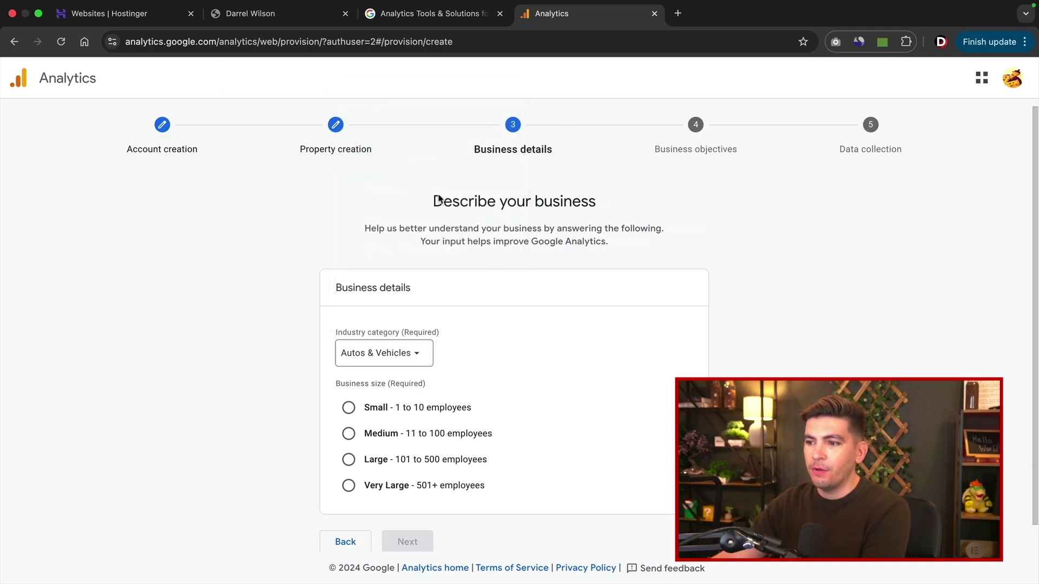
{"action": "left_click", "coordinate": [349, 410]}
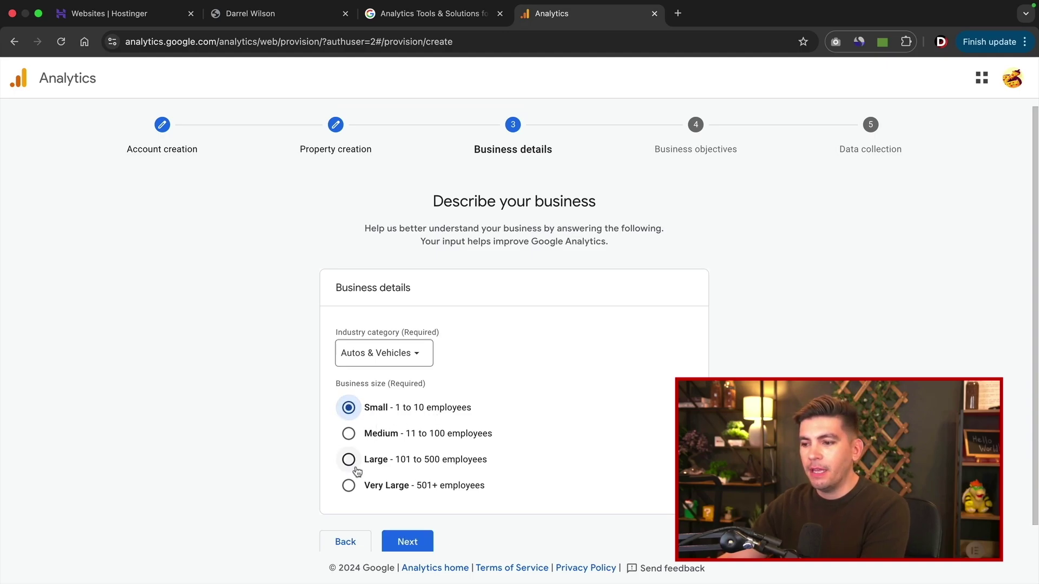
{"action": "scroll", "coordinate": [357, 472], "scroll_direction": "down", "scroll_amount": 1}
- Select Leads, Sales, Traffic and User engagement & retention as business objectives
{"action": "left_click", "coordinate": [414, 517]}
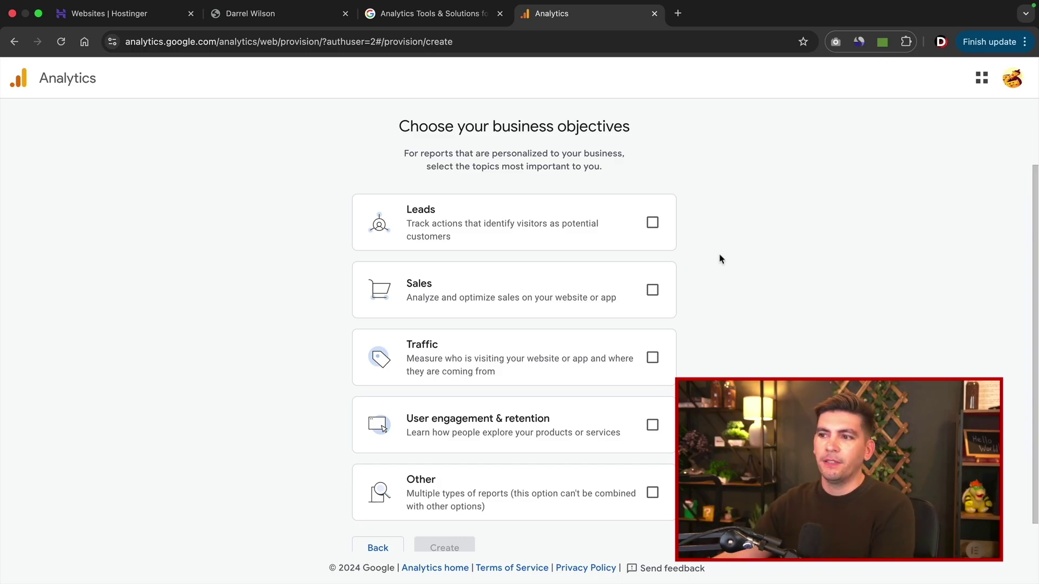
{"action": "left_click", "coordinate": [653, 225]}
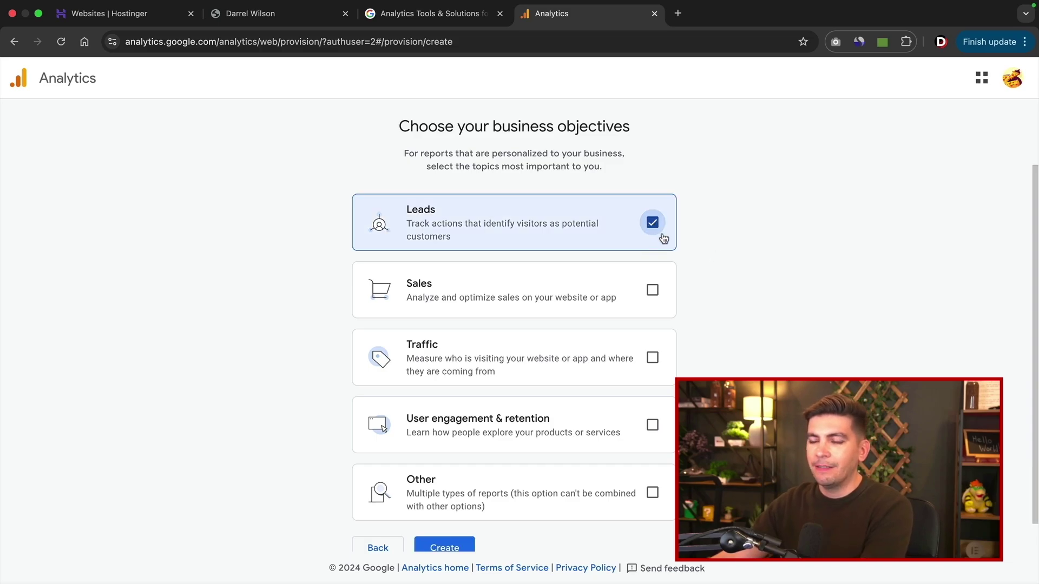
{"action": "left_click", "coordinate": [653, 293]}
{"action": "left_click", "coordinate": [653, 359]}
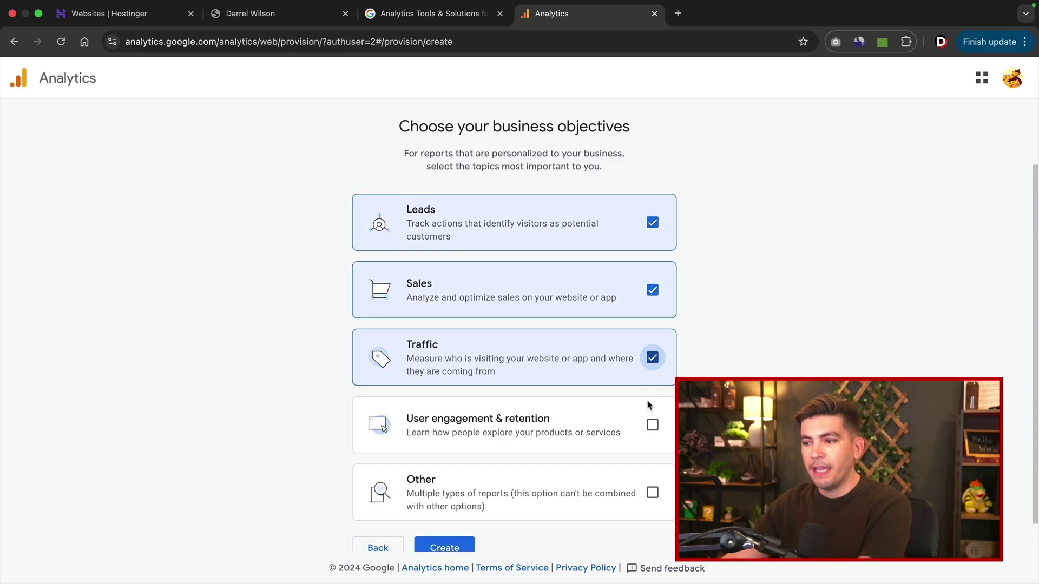
{"action": "left_click", "coordinate": [653, 426]}
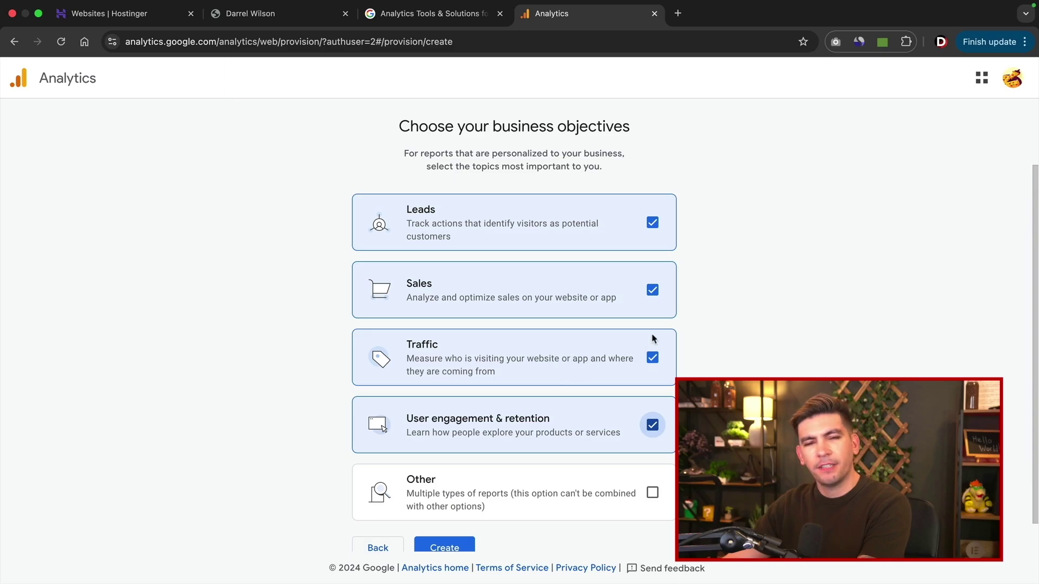
{"action": "scroll", "coordinate": [741, 330], "scroll_direction": "down", "scroll_amount": 1}
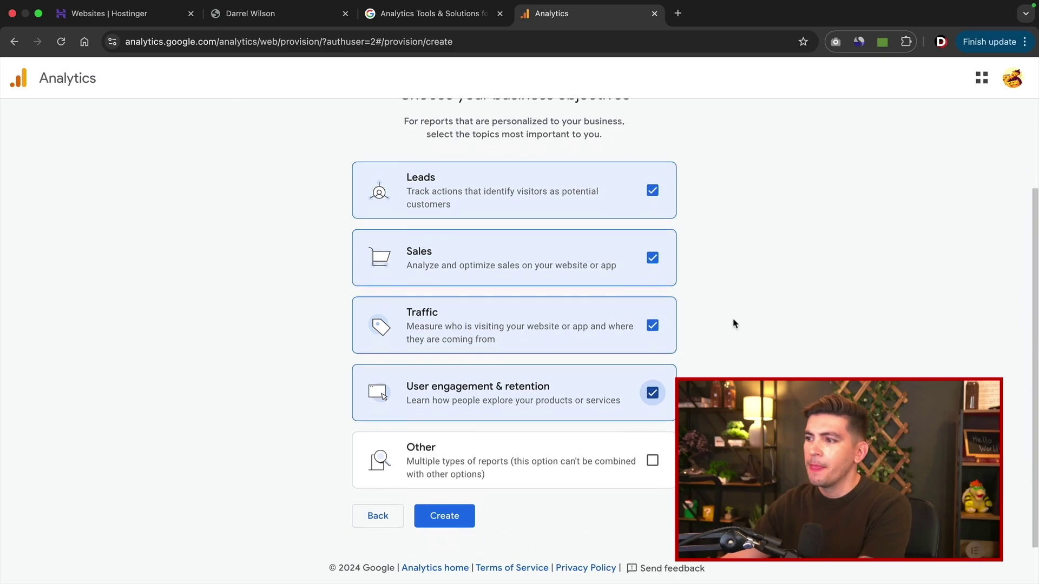
- Create the account and accept the terms of service with the GDPR Data Processing Terms
{"action": "left_click", "coordinate": [464, 519]}
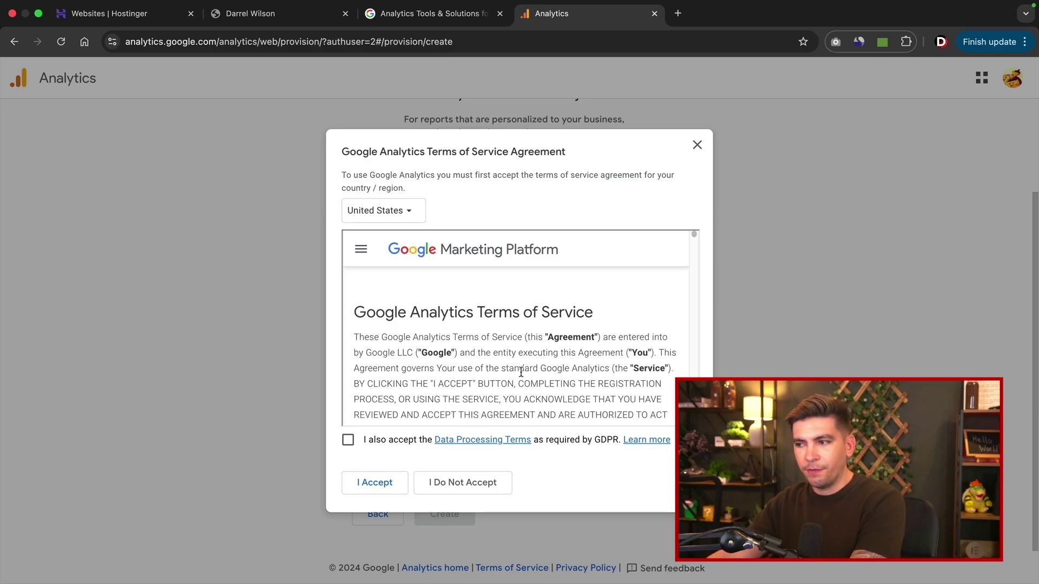
{"action": "scroll", "coordinate": [521, 372], "scroll_direction": "down", "scroll_amount": 15}
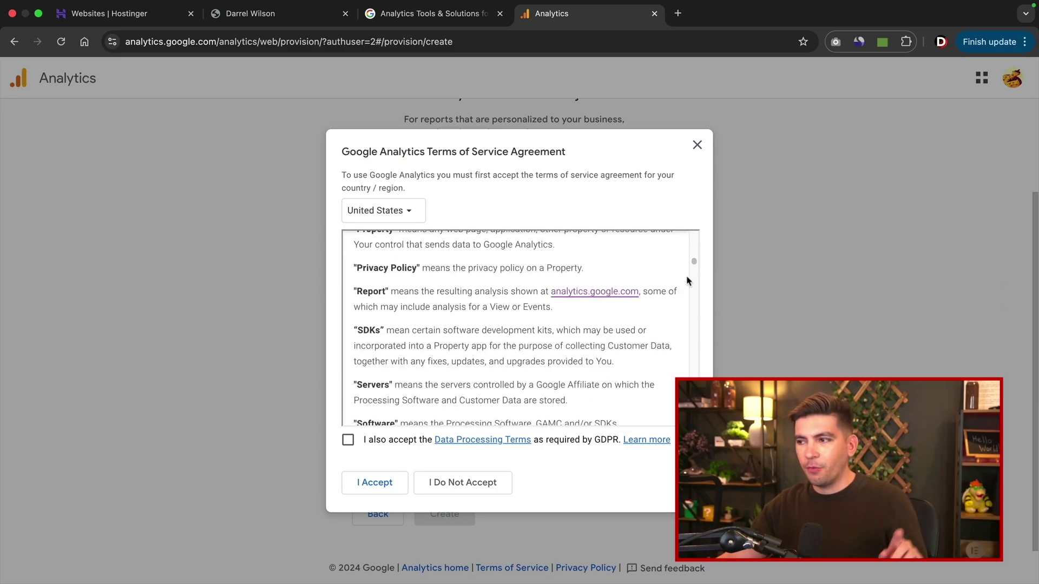
{"action": "left_click_drag", "start_coordinate": [694, 262], "coordinate": [693, 425]}
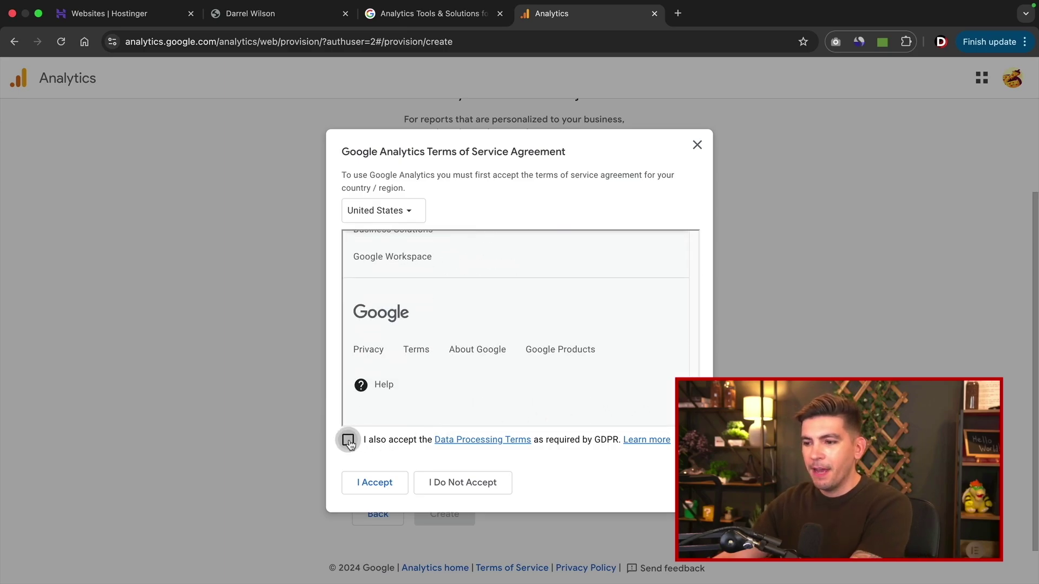
{"action": "left_click", "coordinate": [379, 489]}
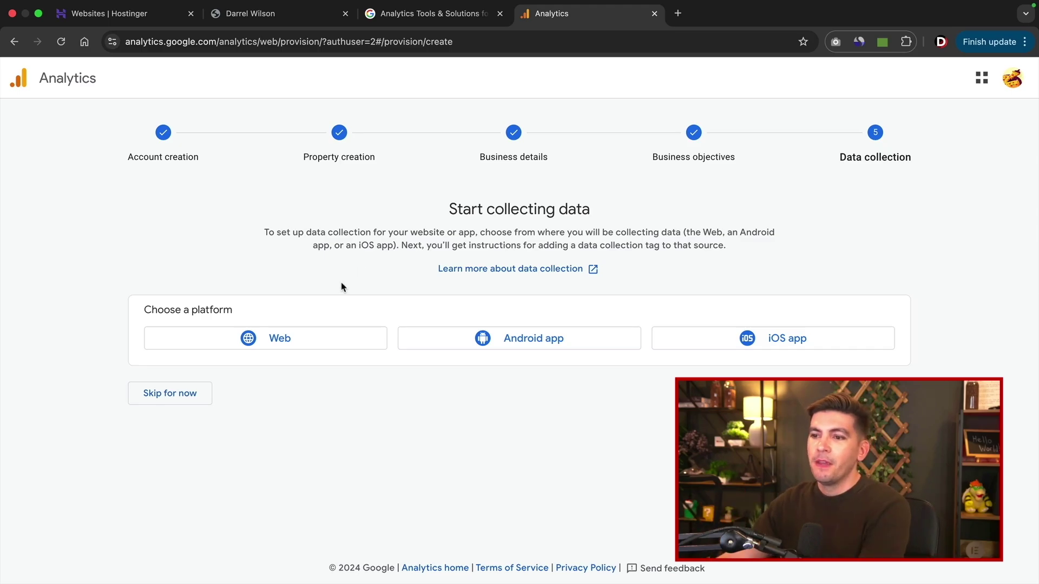
{"action": "left_click", "coordinate": [272, 339]}
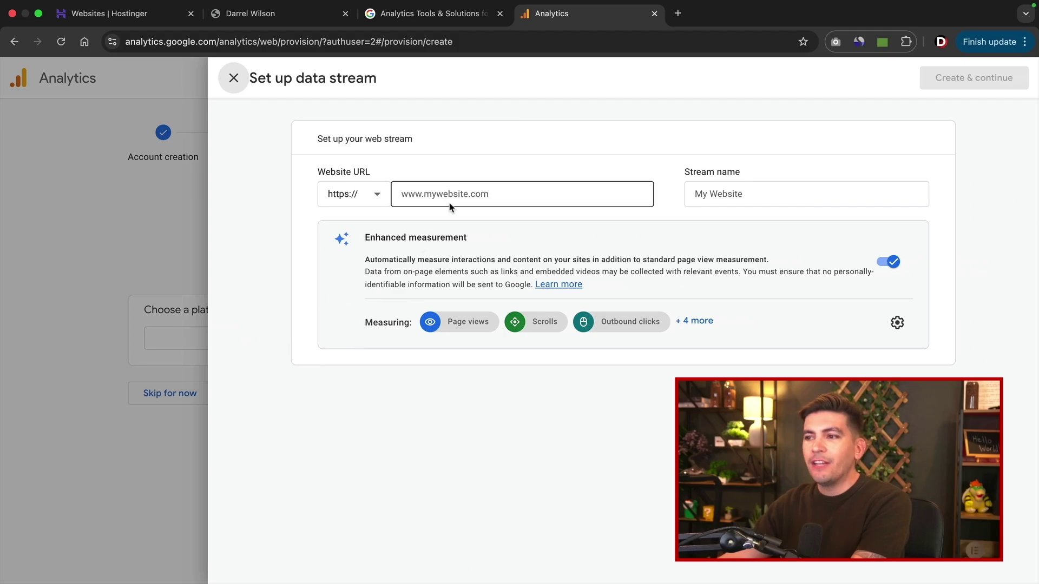
{"action": "left_click", "coordinate": [410, 198]}
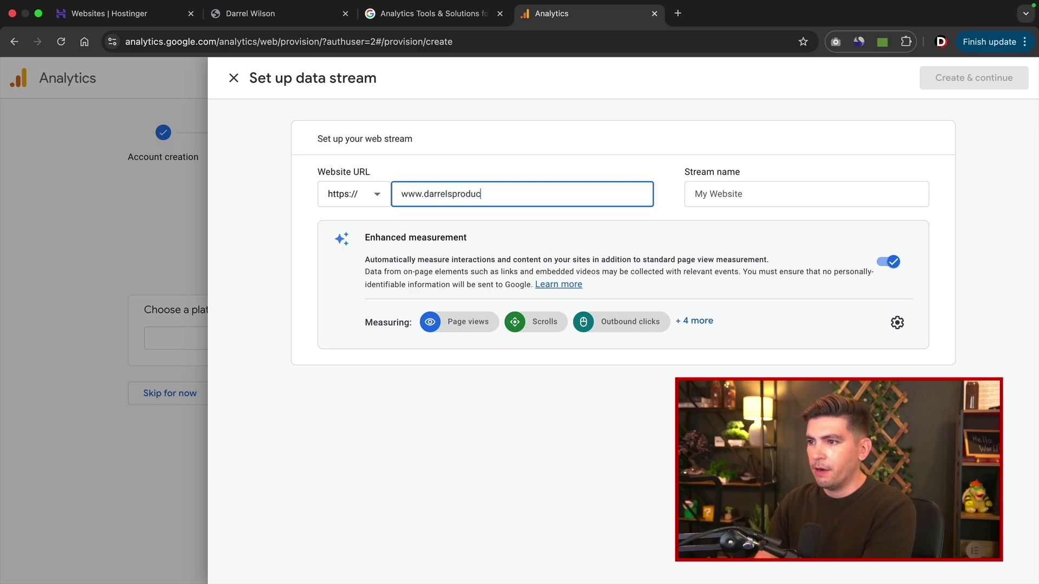
{"action": "left_click", "coordinate": [695, 194]}
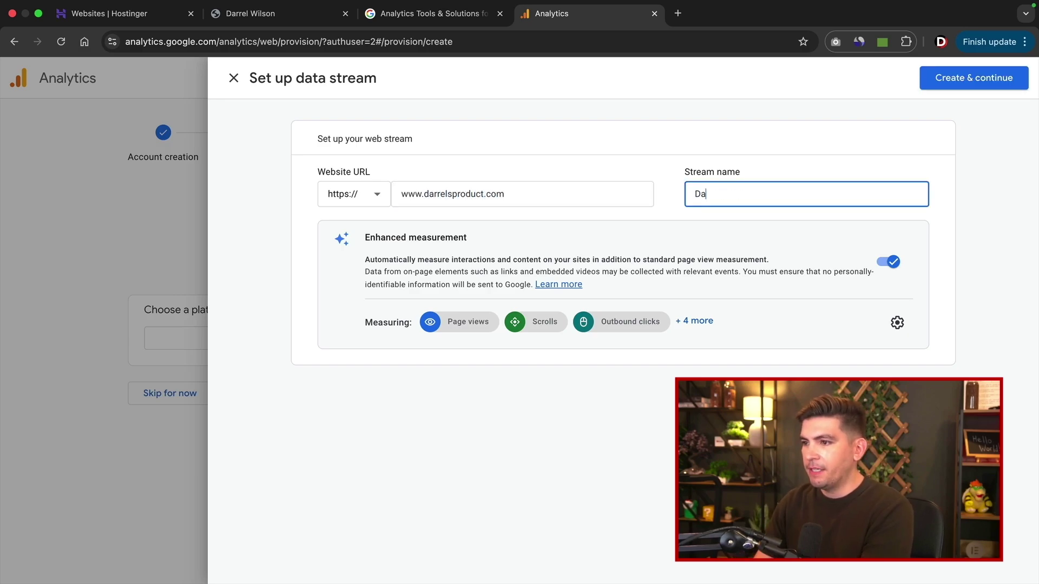
{"action": "type", "text": "ebsite"}
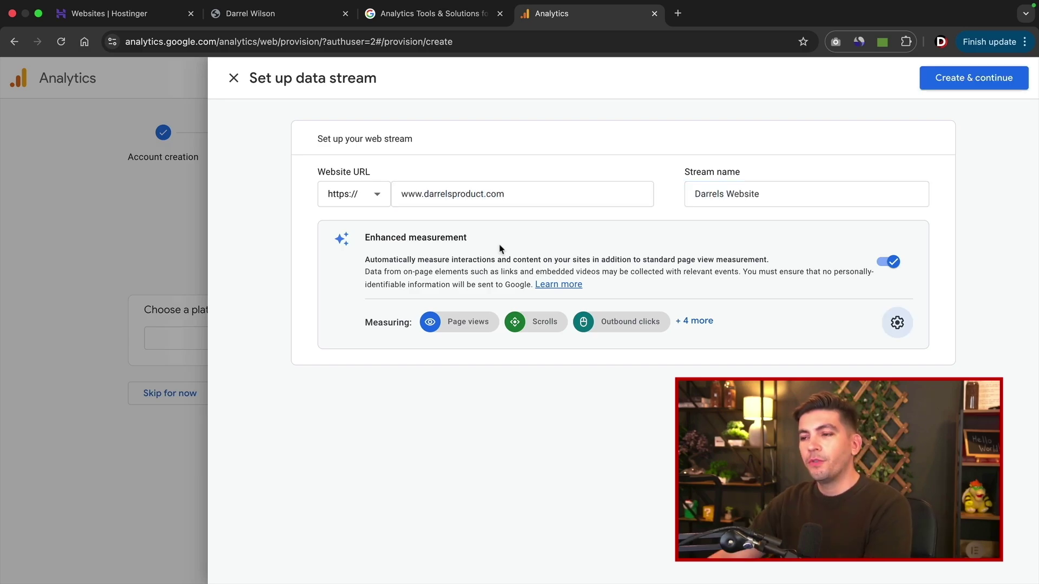
{"action": "left_click_drag", "start_coordinate": [473, 243], "coordinate": [372, 234]}
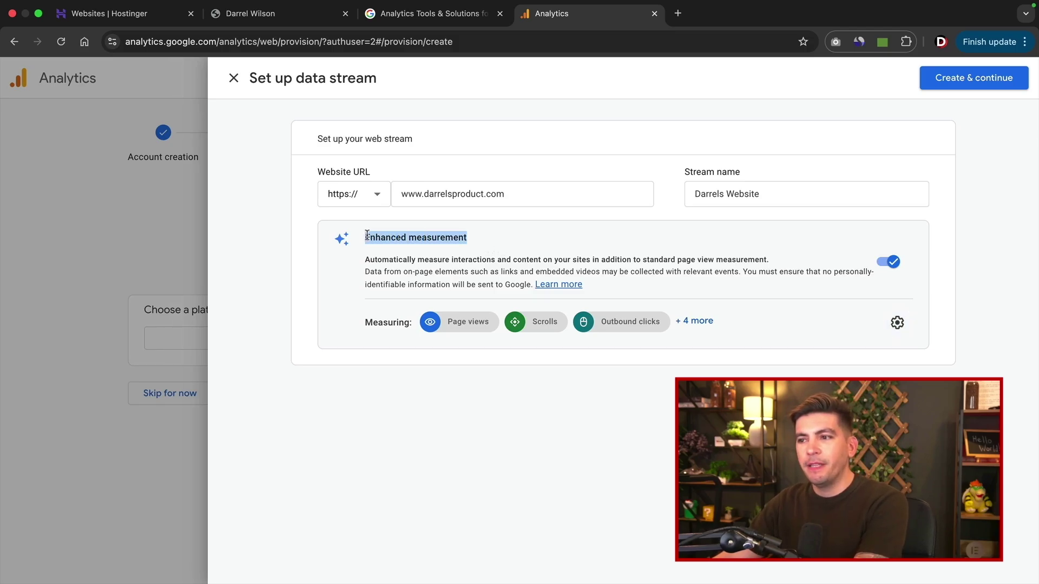
{"action": "left_click", "coordinate": [370, 237]}
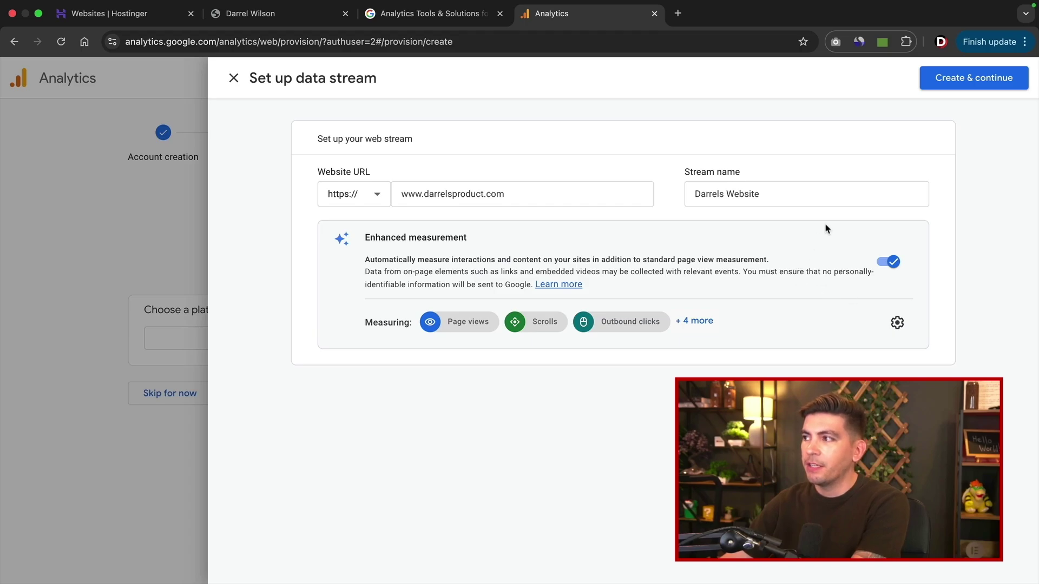
- Create the Darrels Website stream, continue past data collection to Home, and save the email preferences
{"action": "left_click", "coordinate": [967, 83]}
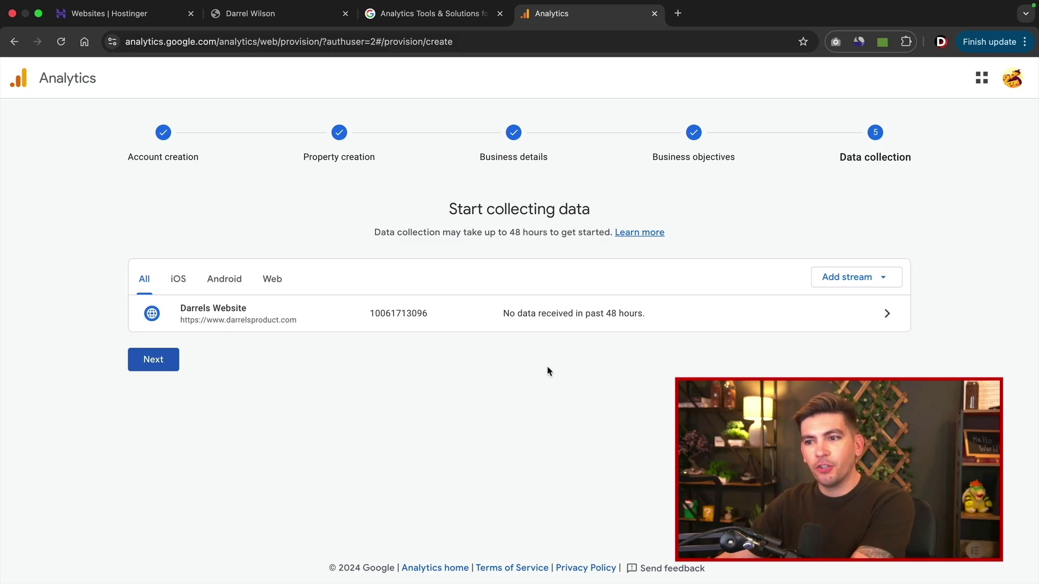
{"action": "left_click", "coordinate": [157, 360]}
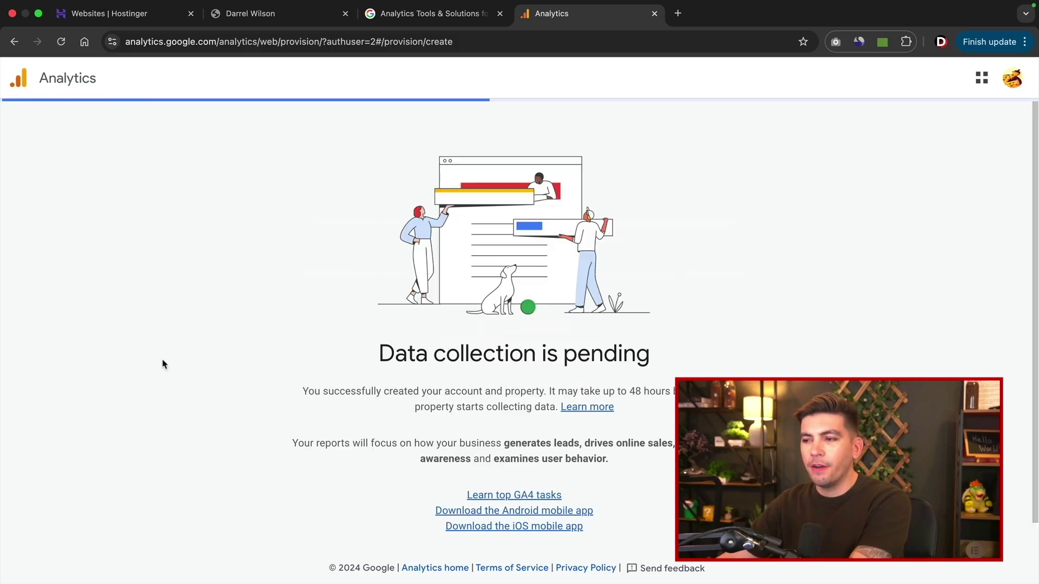
{"action": "left_click_drag", "start_coordinate": [374, 358], "coordinate": [656, 355]}
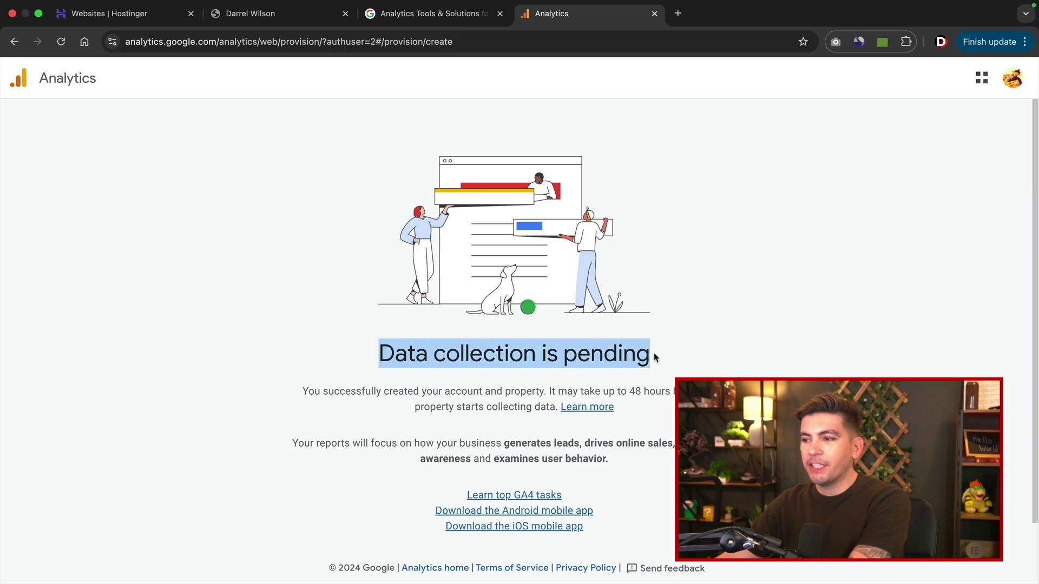
{"action": "left_click", "coordinate": [654, 360]}
{"action": "scroll", "coordinate": [634, 377], "scroll_direction": "down", "scroll_amount": 1}
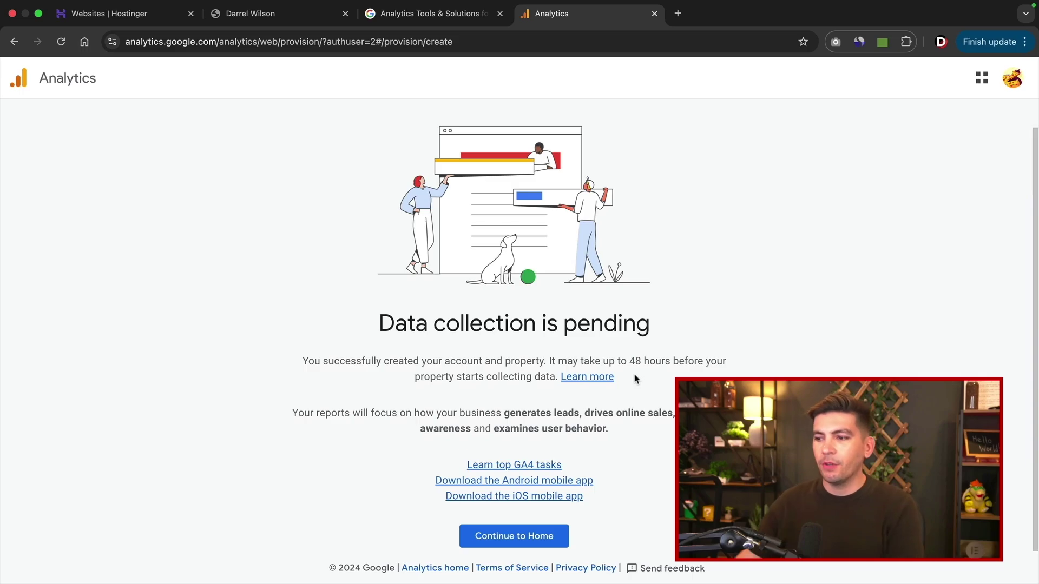
{"action": "left_click", "coordinate": [517, 537]}
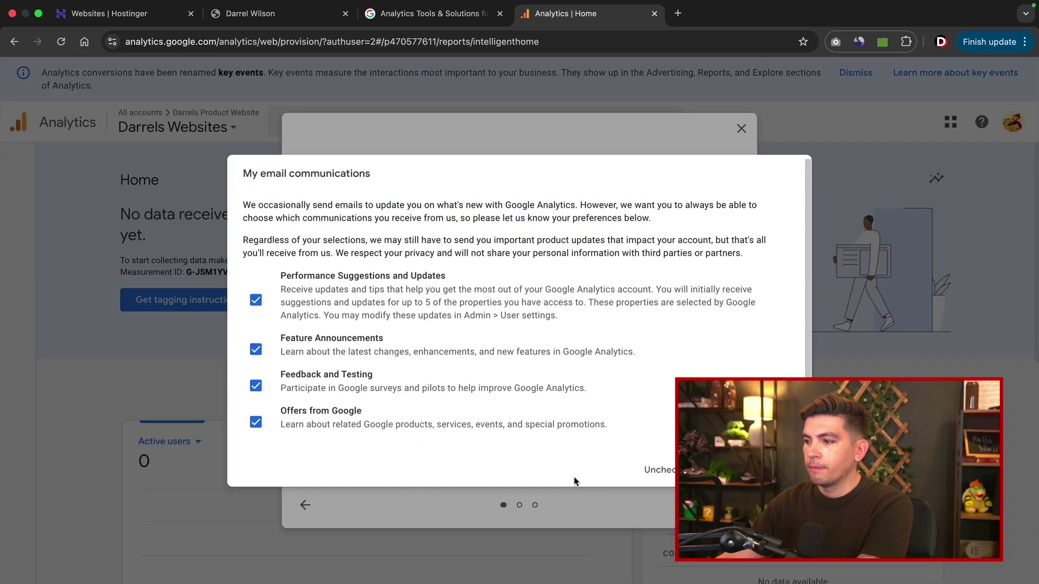
{"action": "left_click", "coordinate": [779, 470]}
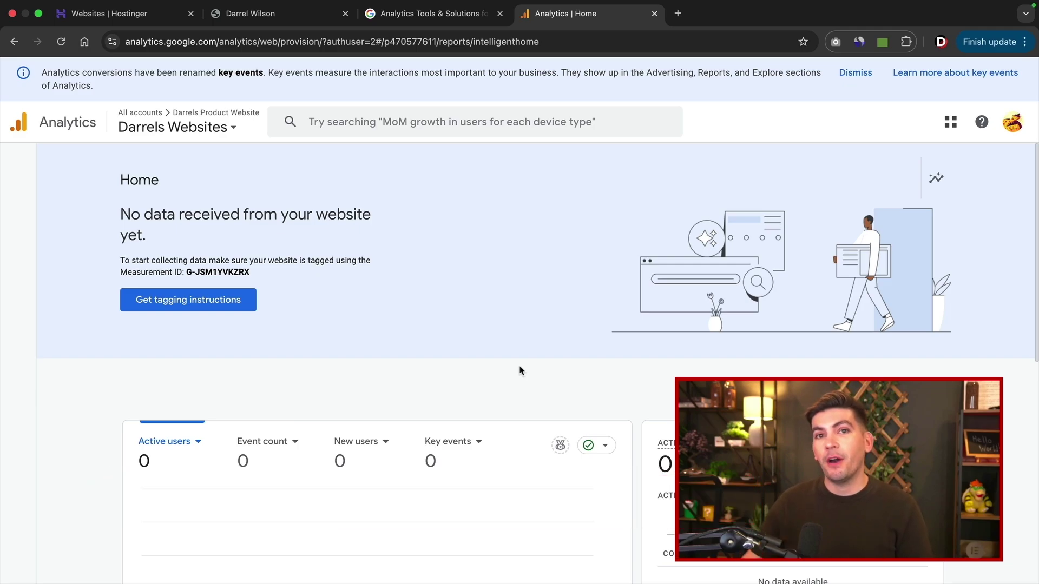
- Go to the Add New Plugin page in the WordPress admin dashboard
{"action": "left_click", "coordinate": [283, 15]}
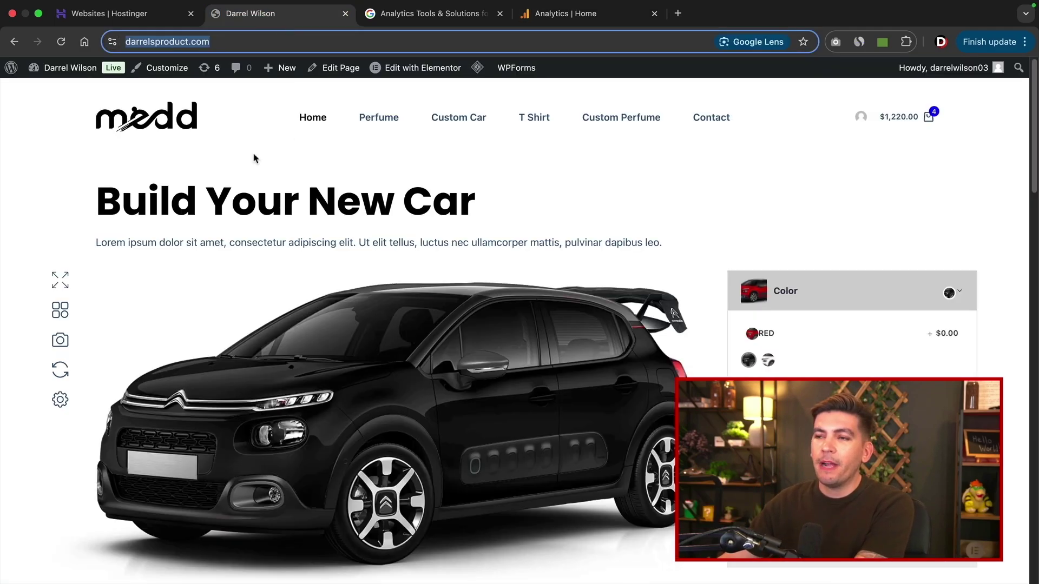
{"action": "mouse_move", "coordinate": [78, 70]}
{"action": "left_click", "coordinate": [68, 97]}
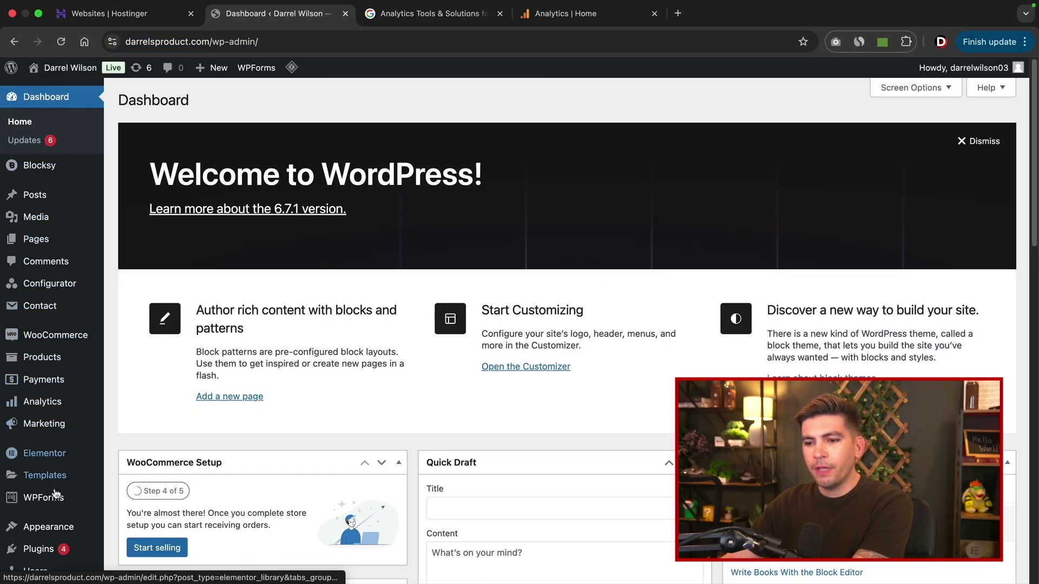
{"action": "mouse_move", "coordinate": [54, 549]}
{"action": "left_click", "coordinate": [130, 533]}
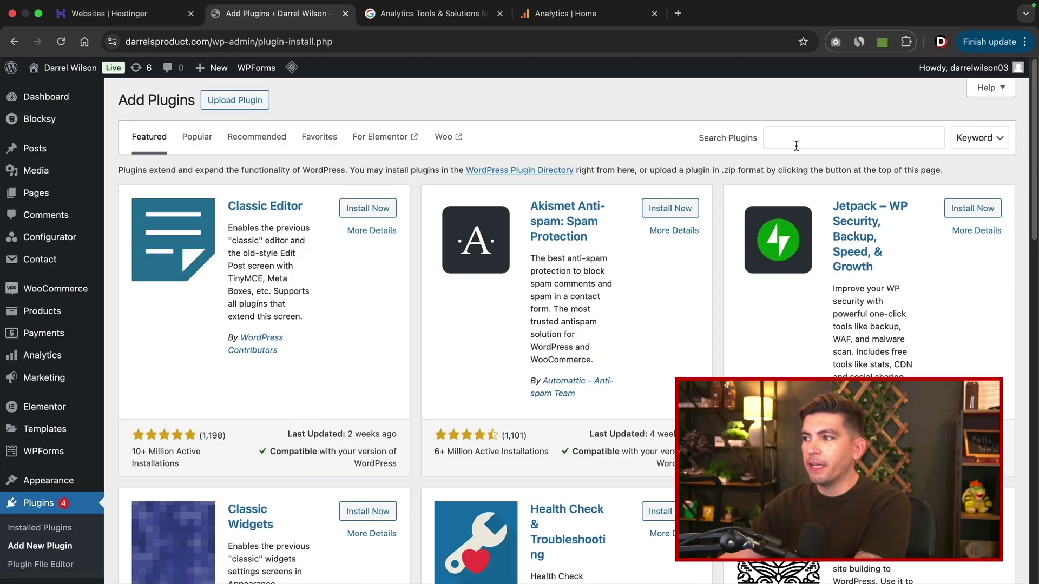
- Search for 'site kit' and install the Site Kit by Google plugin
{"action": "left_click", "coordinate": [793, 139]}
{"action": "type", "text": "site kit"}
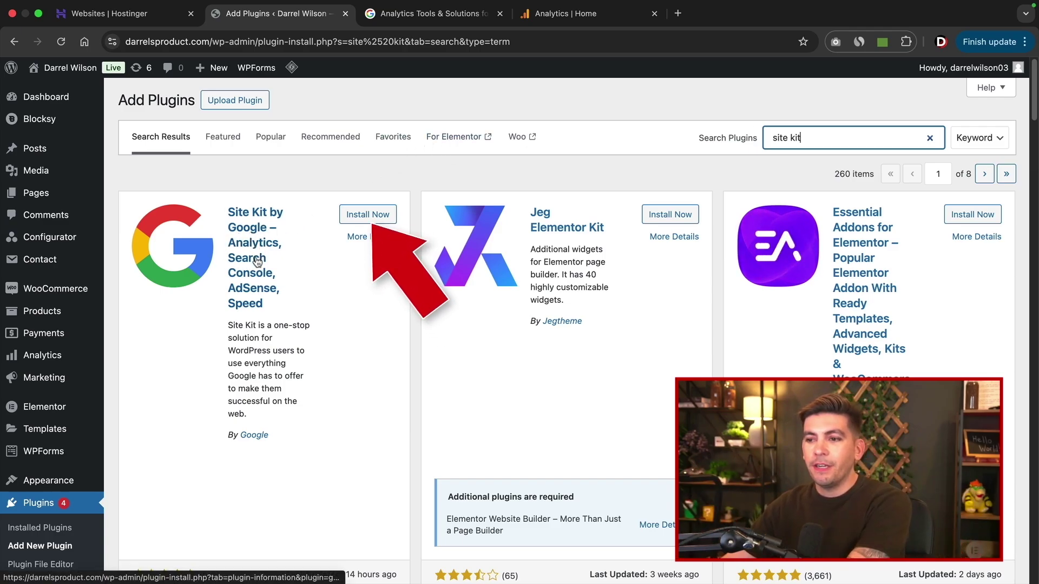
{"action": "scroll", "coordinate": [257, 262], "scroll_direction": "down", "scroll_amount": 1}
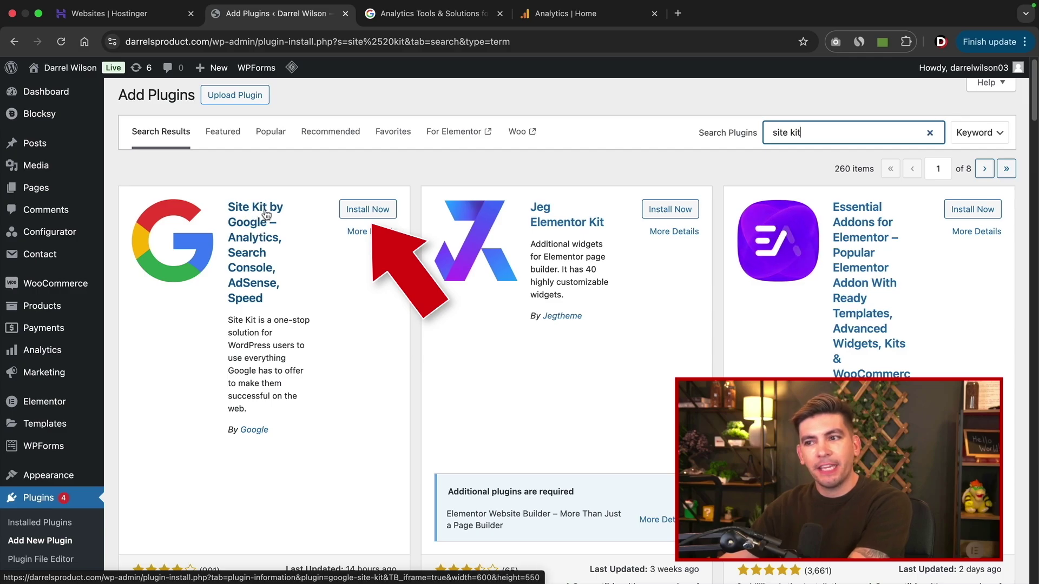
{"action": "left_click", "coordinate": [380, 217]}
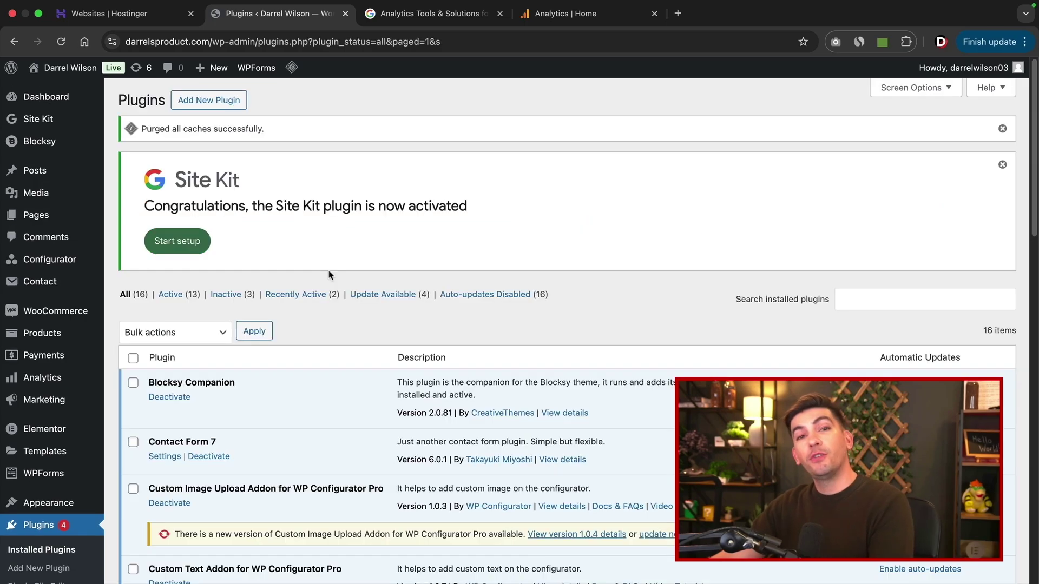
- Start Site Kit setup with Google Analytics and anonymous usage sharing ticked, then choose Sign in with Google
{"action": "left_click_drag", "start_coordinate": [172, 208], "coordinate": [460, 208]}
{"action": "left_click", "coordinate": [443, 238]}
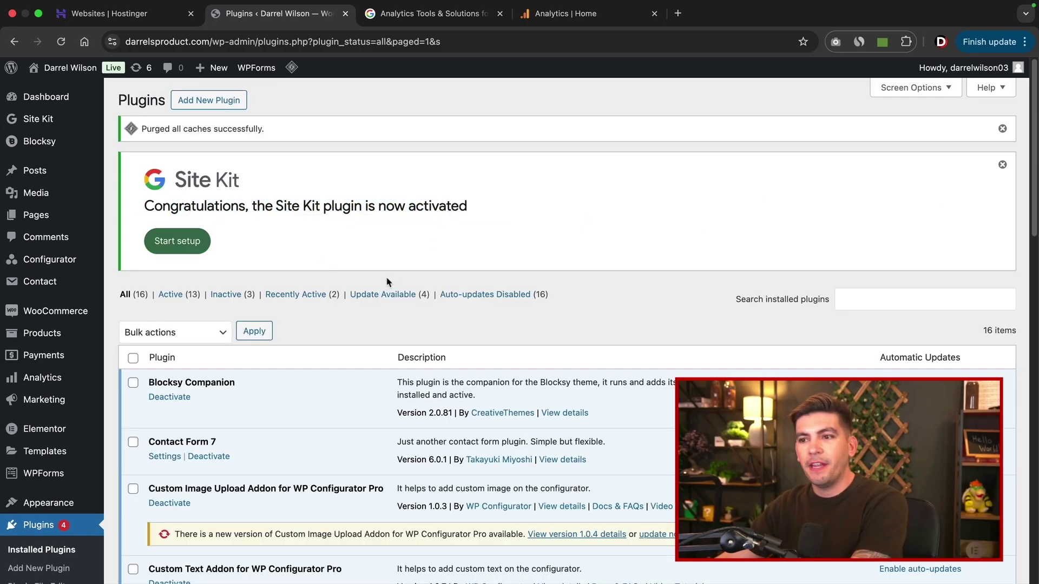
{"action": "left_click", "coordinate": [198, 247]}
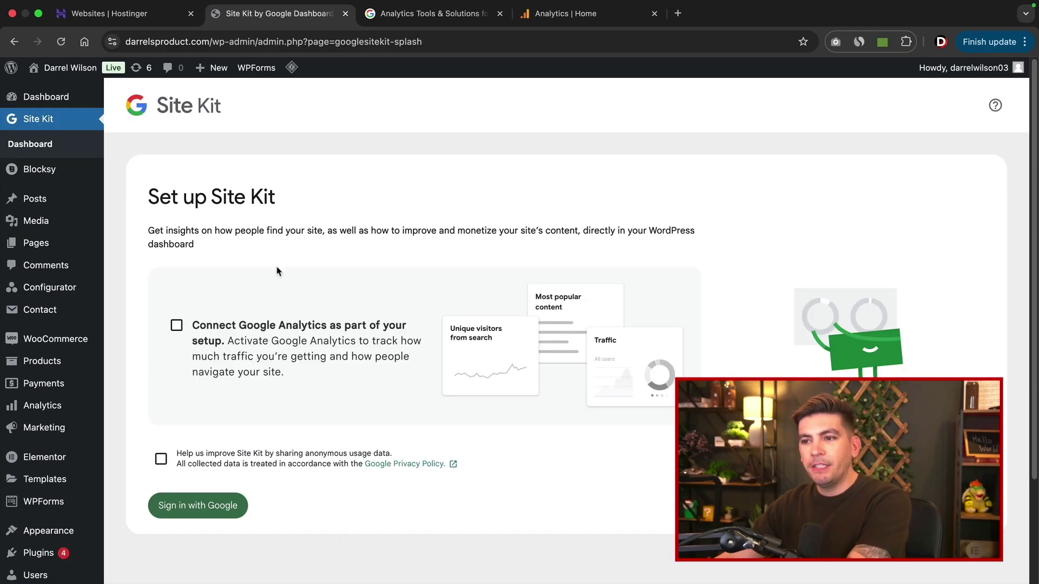
{"action": "left_click", "coordinate": [177, 326]}
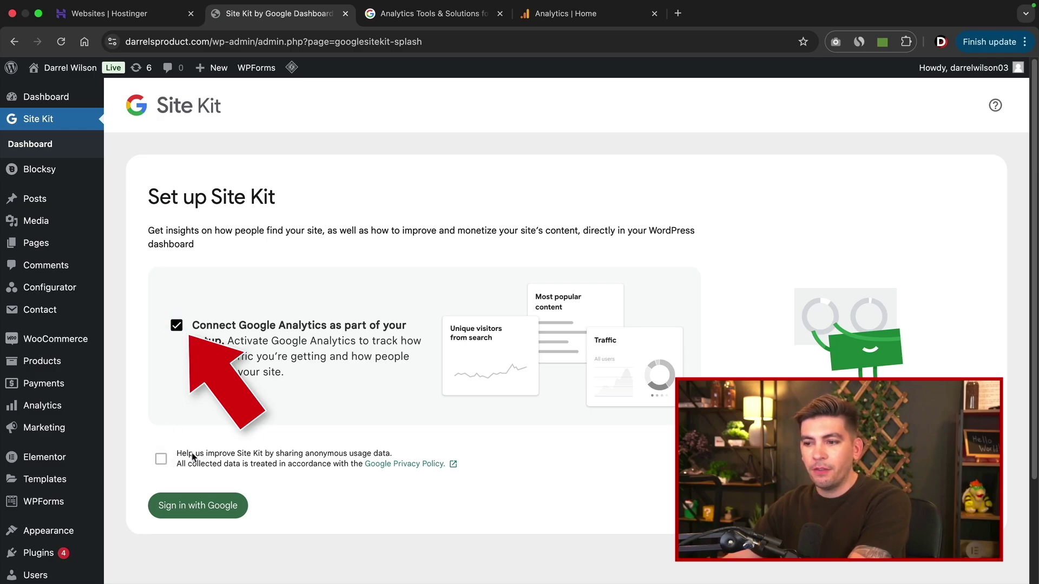
{"action": "left_click", "coordinate": [162, 459]}
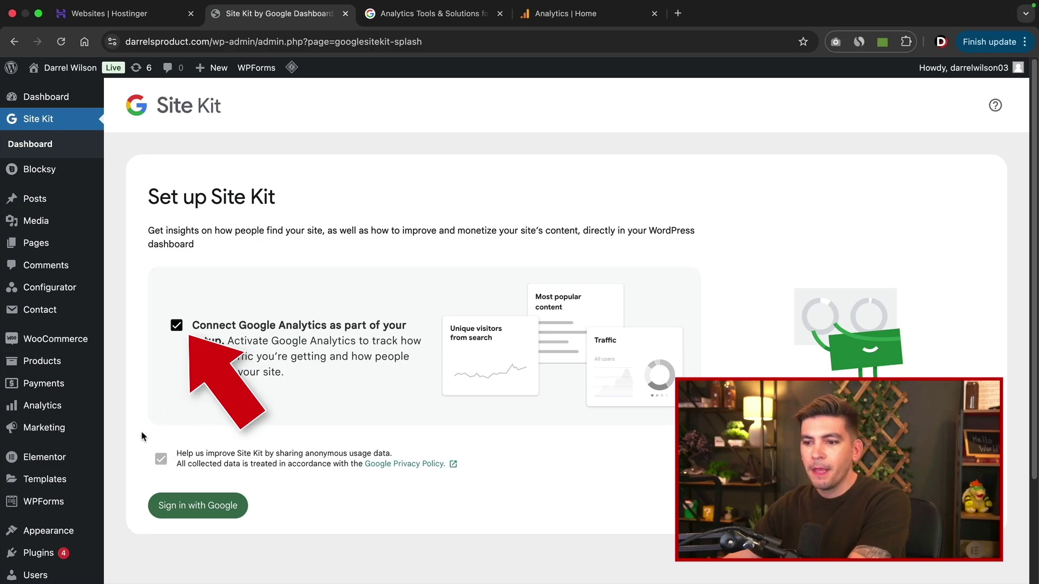
{"action": "left_click", "coordinate": [198, 511]}
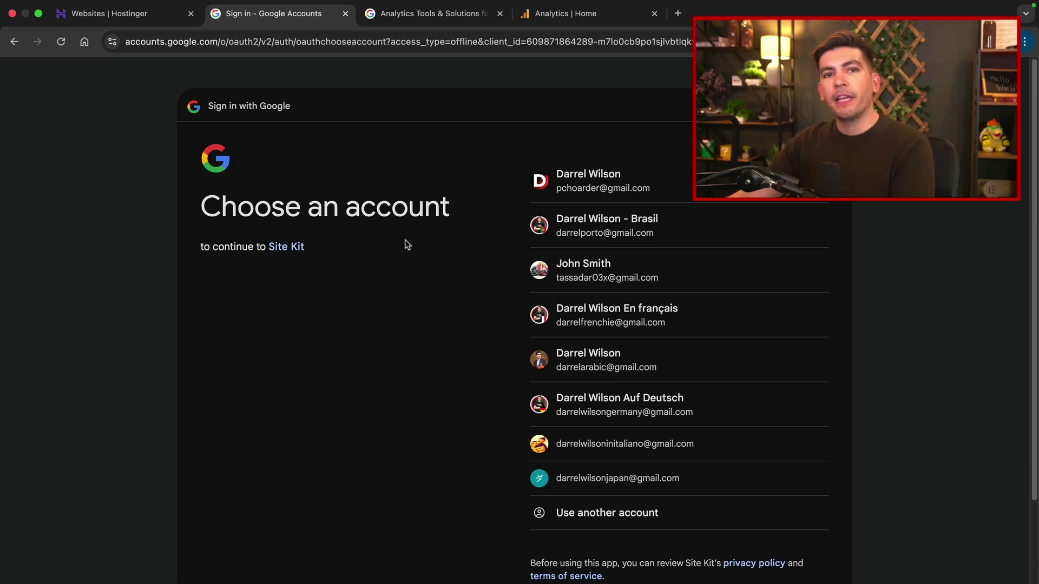
- Choose the Google account in the sign-in tab, continue, and tick Select all permissions
{"action": "left_click", "coordinate": [556, 23]}
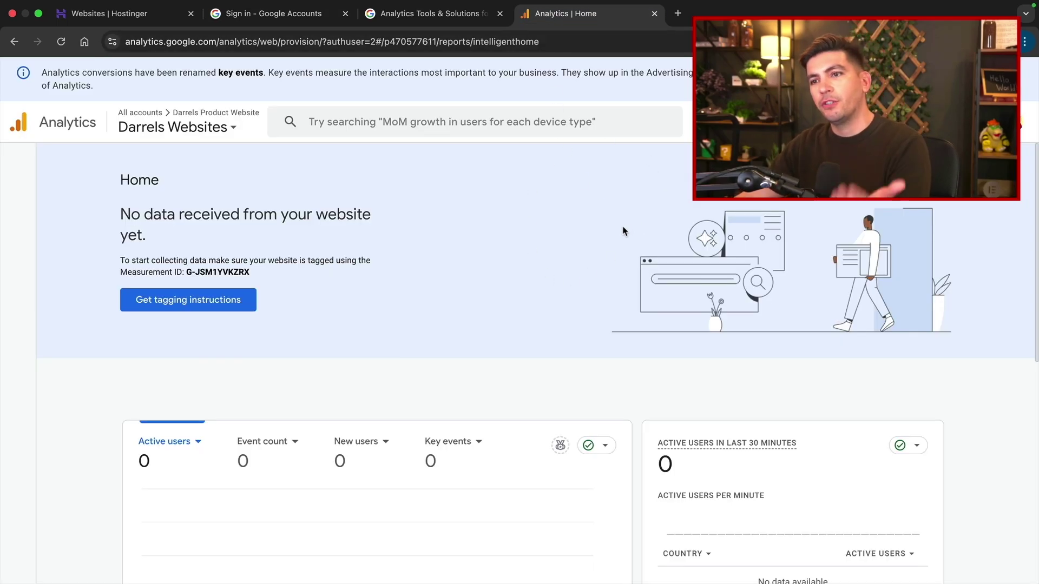
{"action": "left_click", "coordinate": [294, 17]}
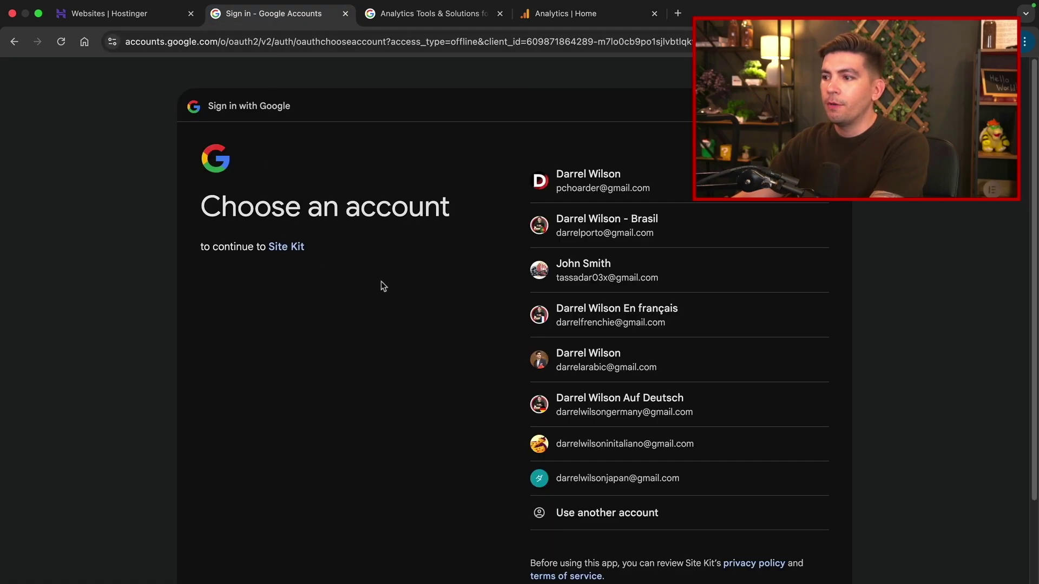
{"action": "left_click", "coordinate": [595, 447]}
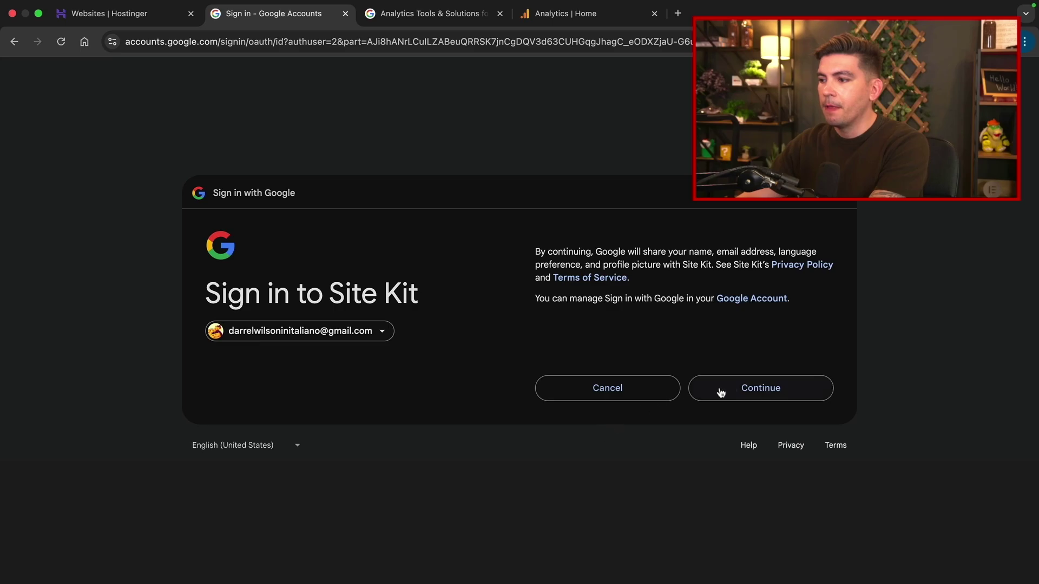
{"action": "left_click", "coordinate": [760, 388]}
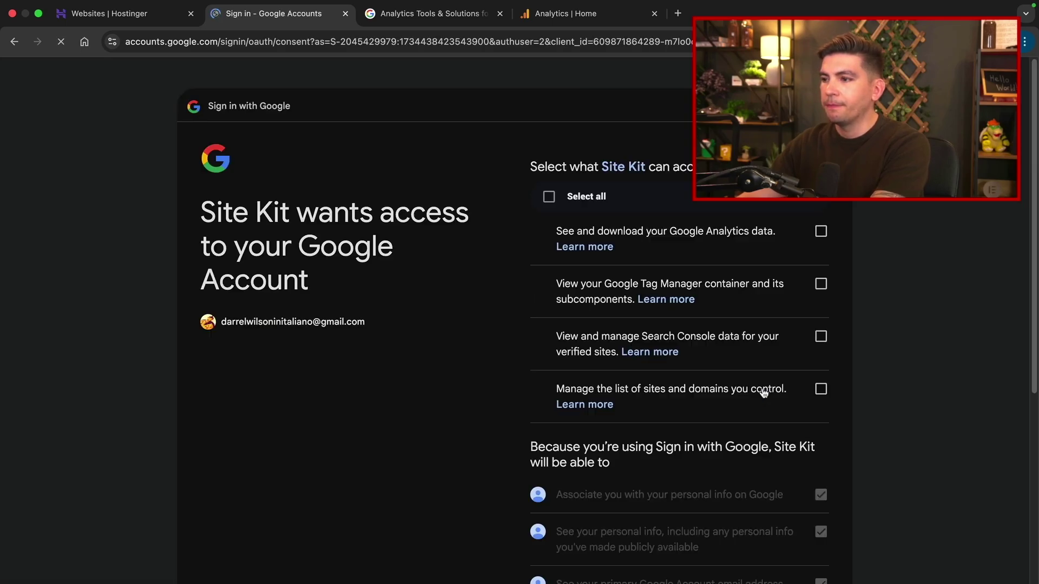
{"action": "left_click", "coordinate": [549, 199]}
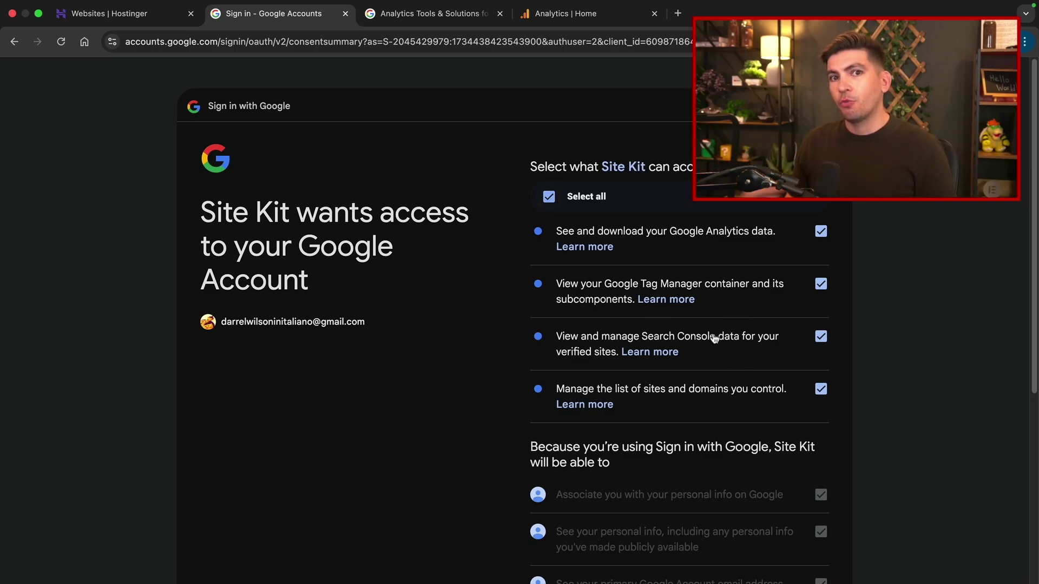
{"action": "scroll", "coordinate": [629, 324], "scroll_direction": "down", "scroll_amount": 5}
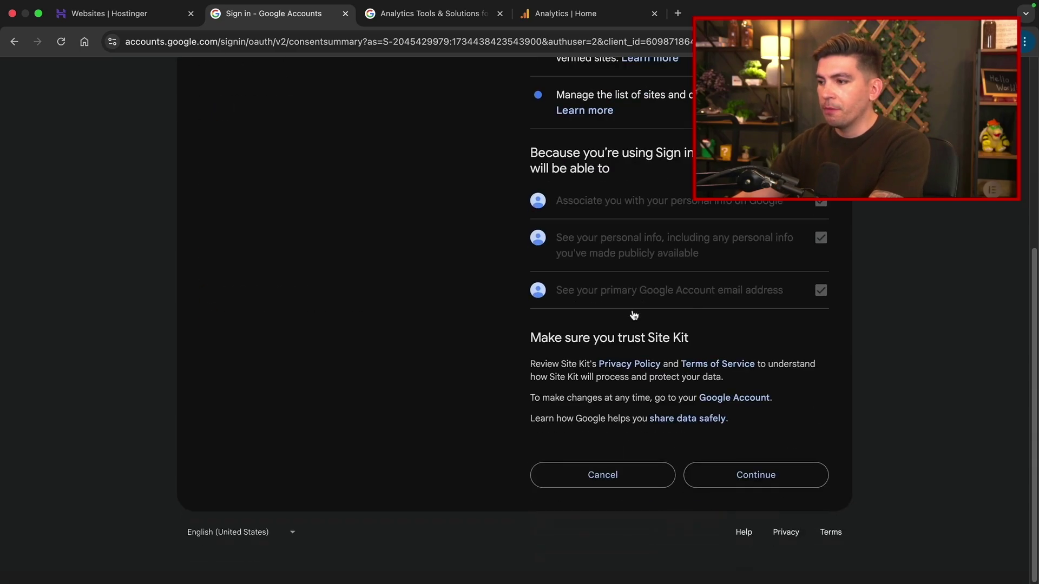
- Confirm the permissions, allow Site Kit to use account data for metrics, and start Search Console setup
{"action": "left_click", "coordinate": [755, 478]}
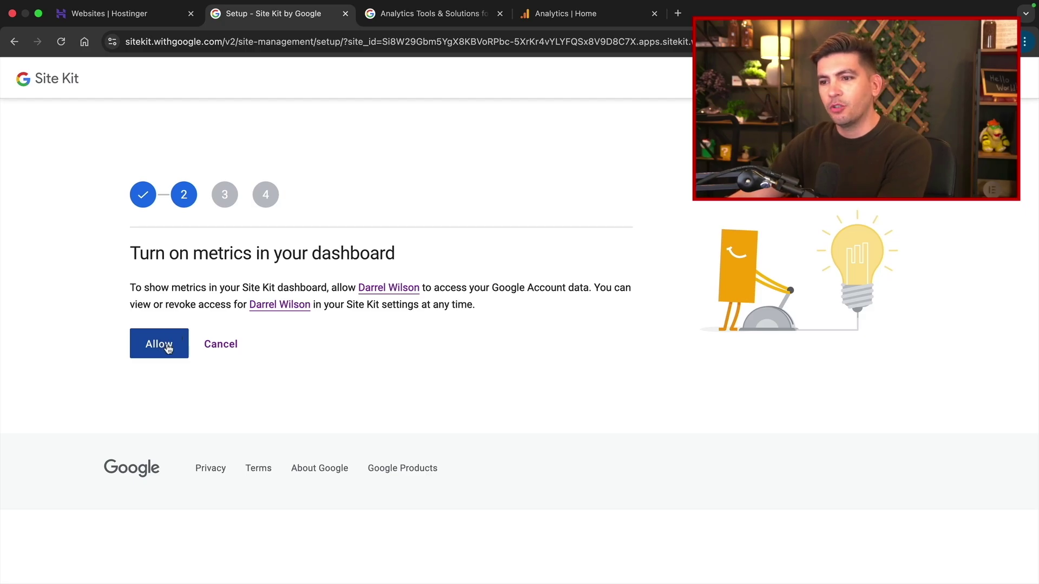
{"action": "left_click", "coordinate": [169, 349]}
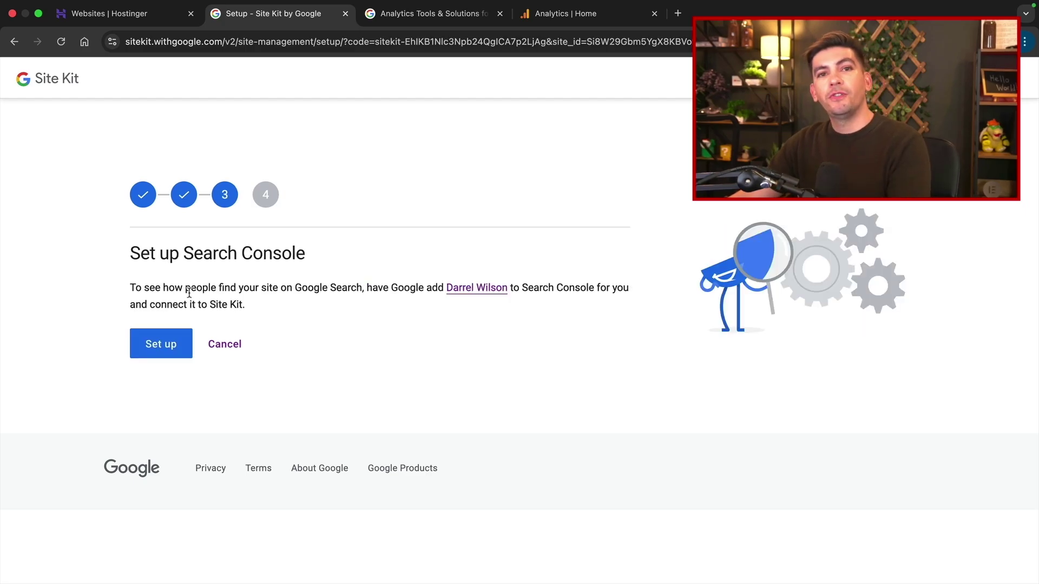
{"action": "left_click", "coordinate": [168, 348]}
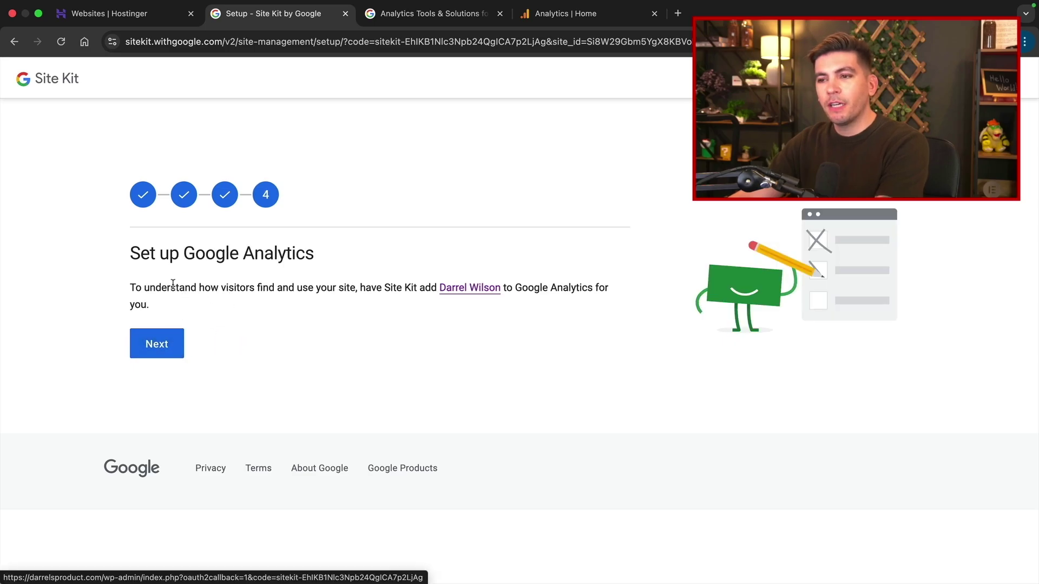
- Continue to the Set up Google Analytics step in Site Kit
{"action": "left_click_drag", "start_coordinate": [139, 256], "coordinate": [282, 270]}
{"action": "left_click", "coordinate": [280, 269]}
{"action": "left_click", "coordinate": [165, 348]}
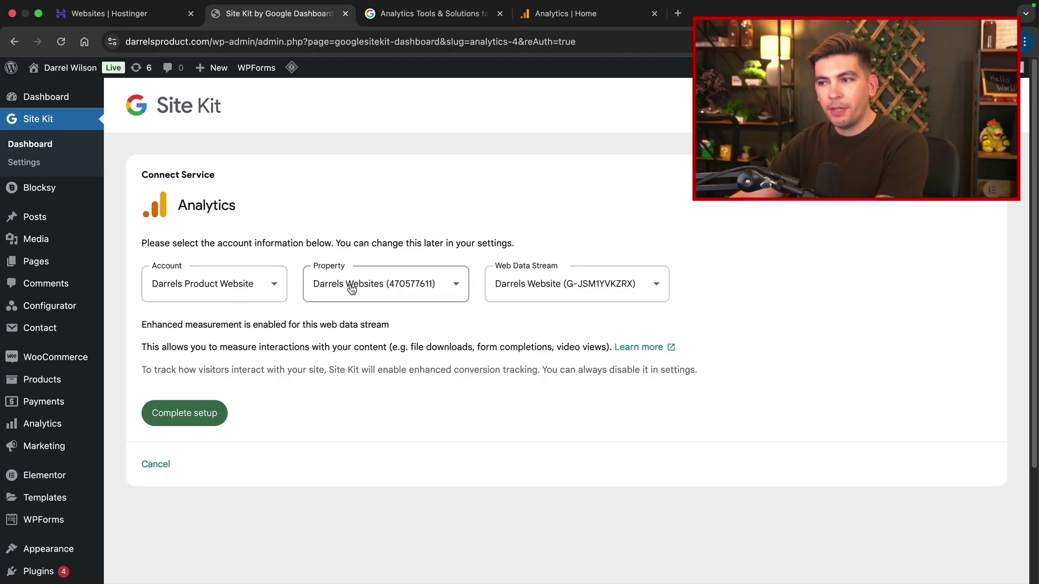
- Keep the Darrels Website data stream and complete Site Kit's Analytics setup
{"action": "left_click", "coordinate": [537, 284]}
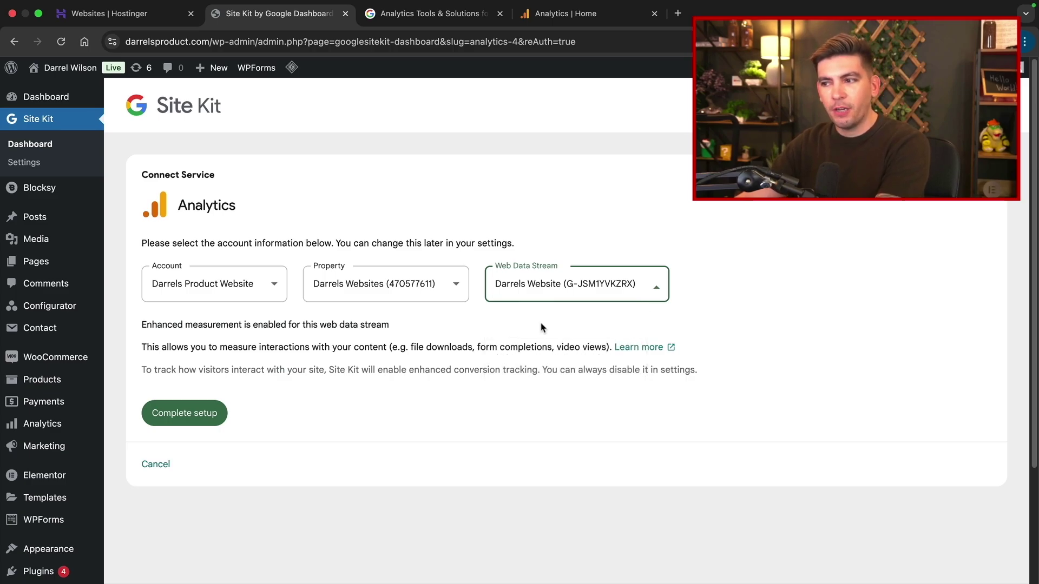
{"action": "left_click", "coordinate": [541, 324]}
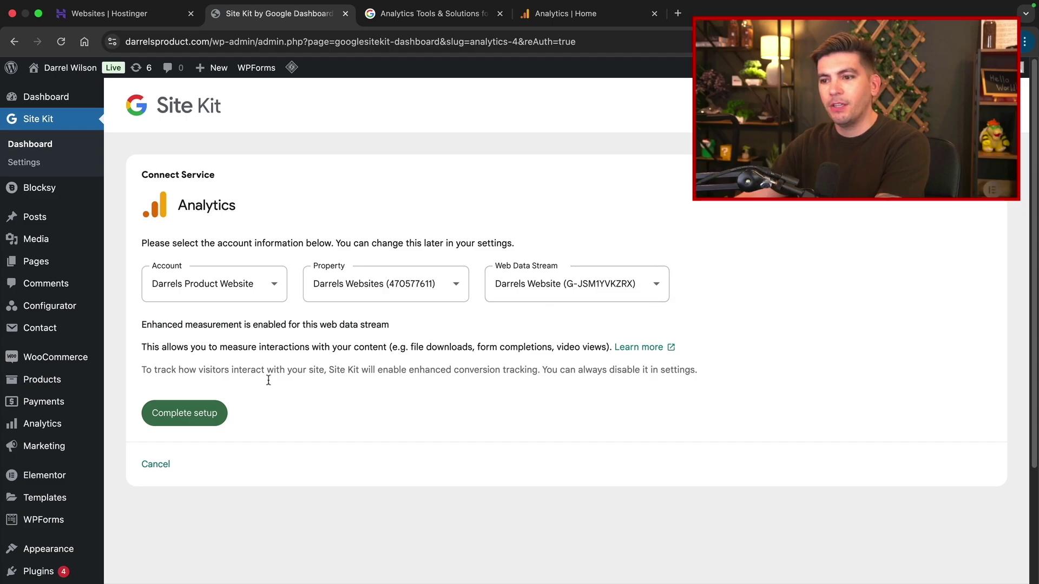
{"action": "left_click", "coordinate": [204, 416]}
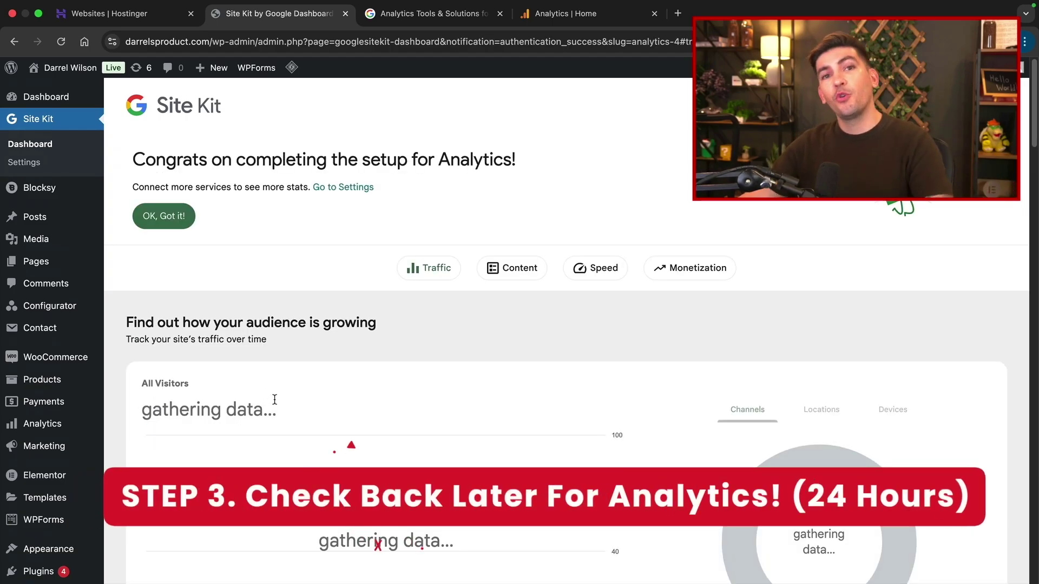
{"action": "scroll", "coordinate": [357, 364], "scroll_direction": "down", "scroll_amount": 1}
{"action": "scroll", "coordinate": [357, 364], "scroll_direction": "down", "scroll_amount": 5}
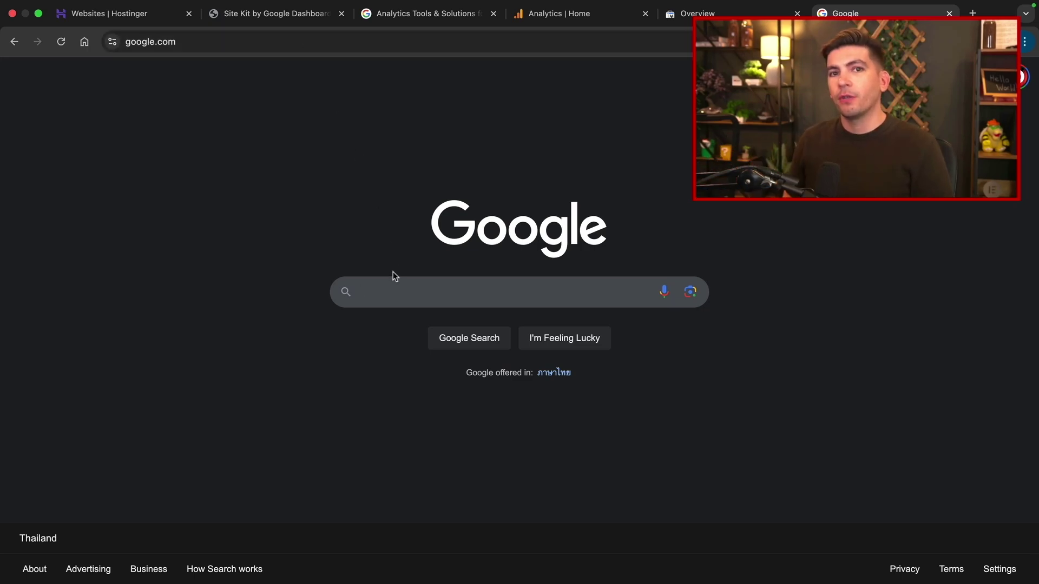
- Search 'google search console' and enter the console from its product page with Start now
{"action": "type", "text": "google"}
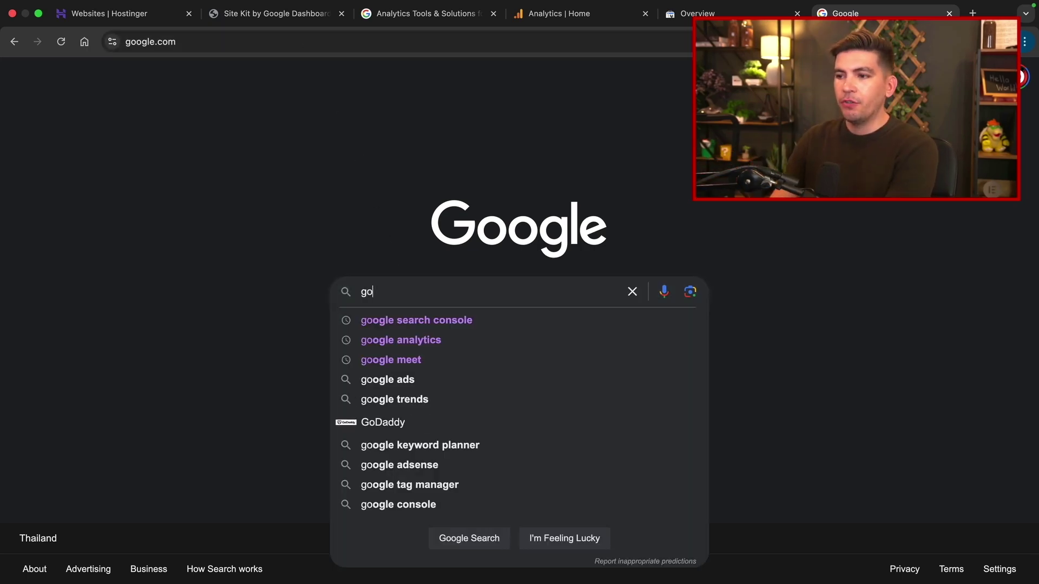
{"action": "left_click", "coordinate": [377, 320]}
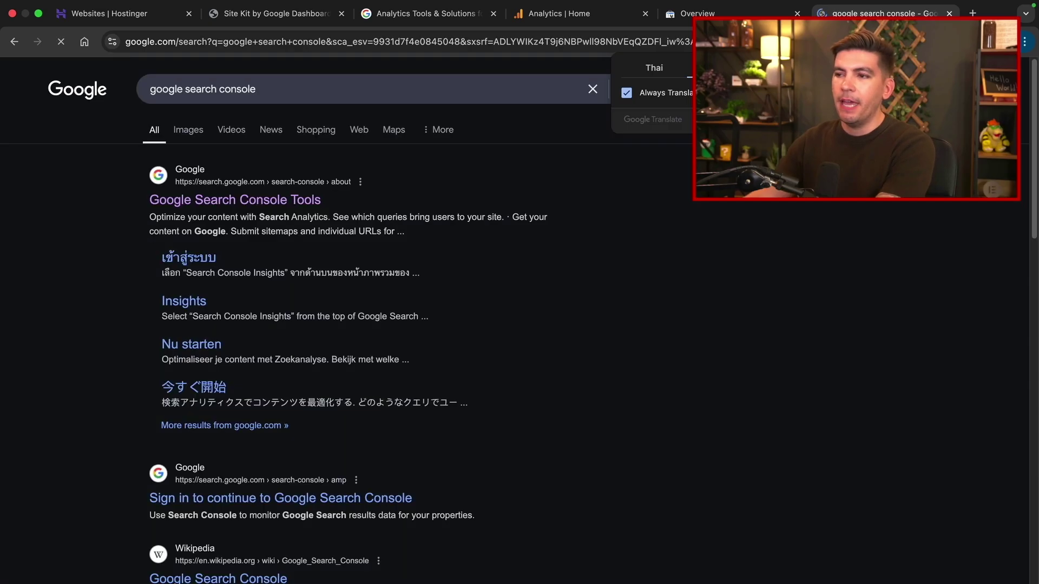
{"action": "left_click", "coordinate": [261, 201]}
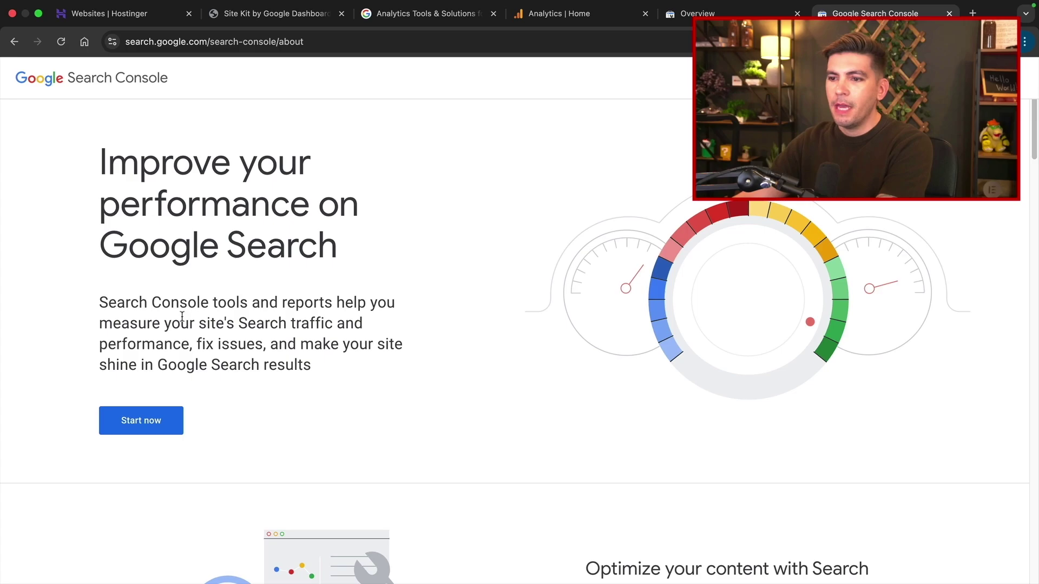
{"action": "left_click", "coordinate": [145, 420]}
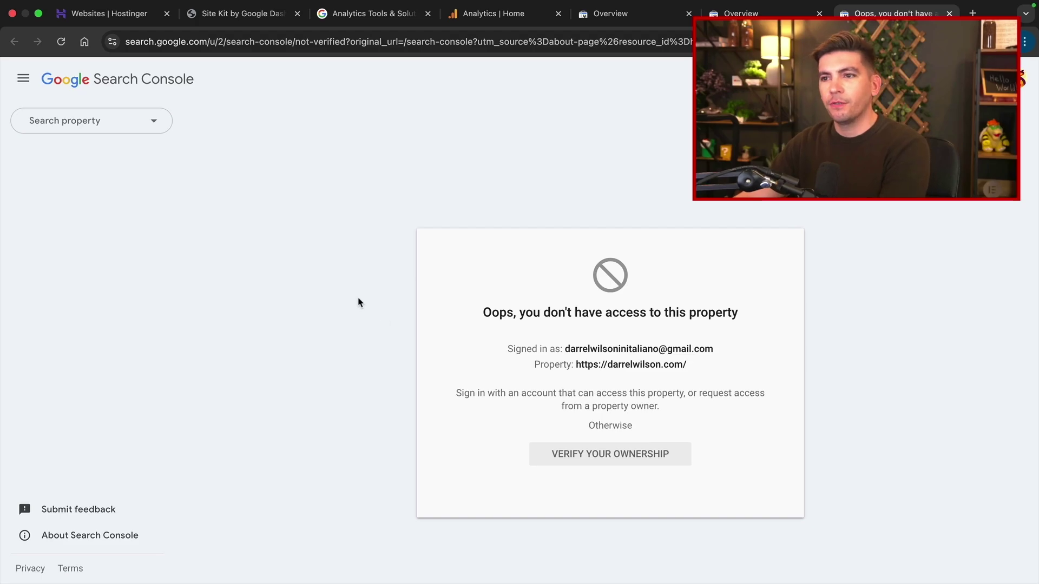
- Switch to the darrelsproduct.com property, dismiss the tip, and scroll through its Overview
{"action": "left_click", "coordinate": [154, 123]}
{"action": "left_click", "coordinate": [114, 160]}
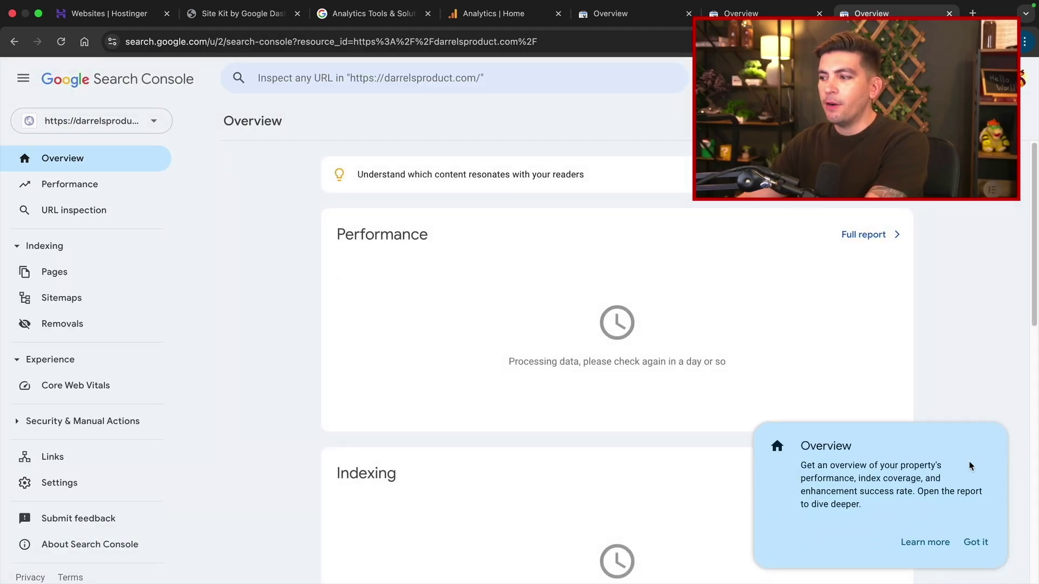
{"action": "left_click", "coordinate": [974, 540]}
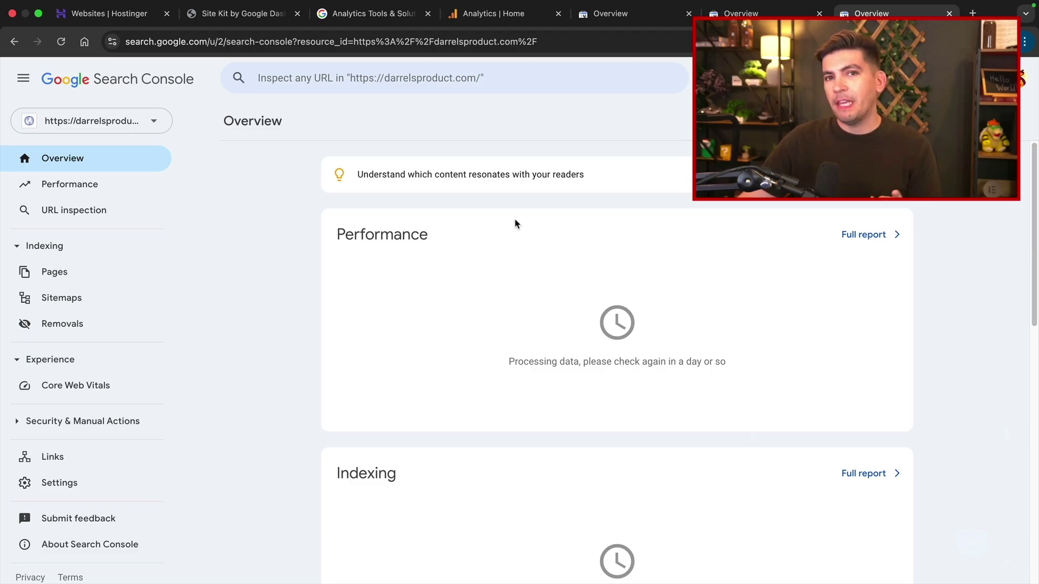
{"action": "scroll", "coordinate": [508, 233], "scroll_direction": "down", "scroll_amount": 4}
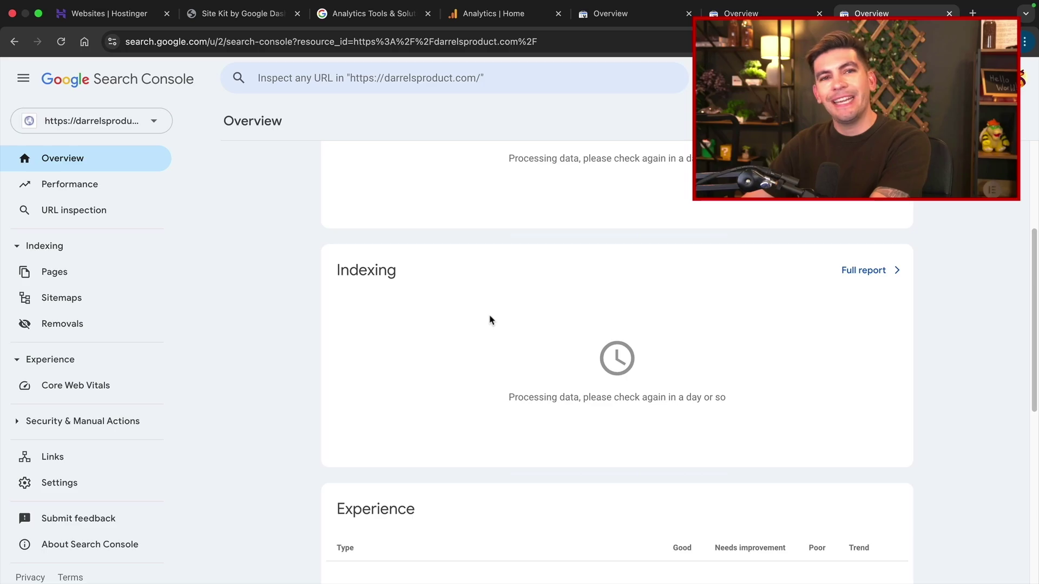
{"action": "scroll", "coordinate": [490, 319], "scroll_direction": "down", "scroll_amount": 6}
{"action": "scroll", "coordinate": [521, 300], "scroll_direction": "up", "scroll_amount": 10}
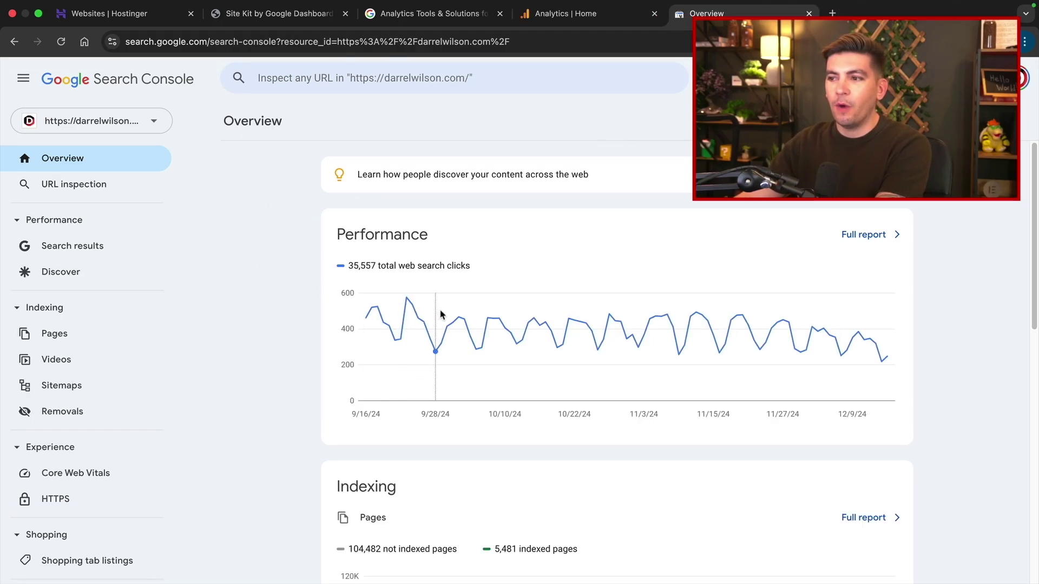
- Review darrelwilson.com's search results performance, then show its submitted sitemaps list
{"action": "left_click", "coordinate": [112, 252]}
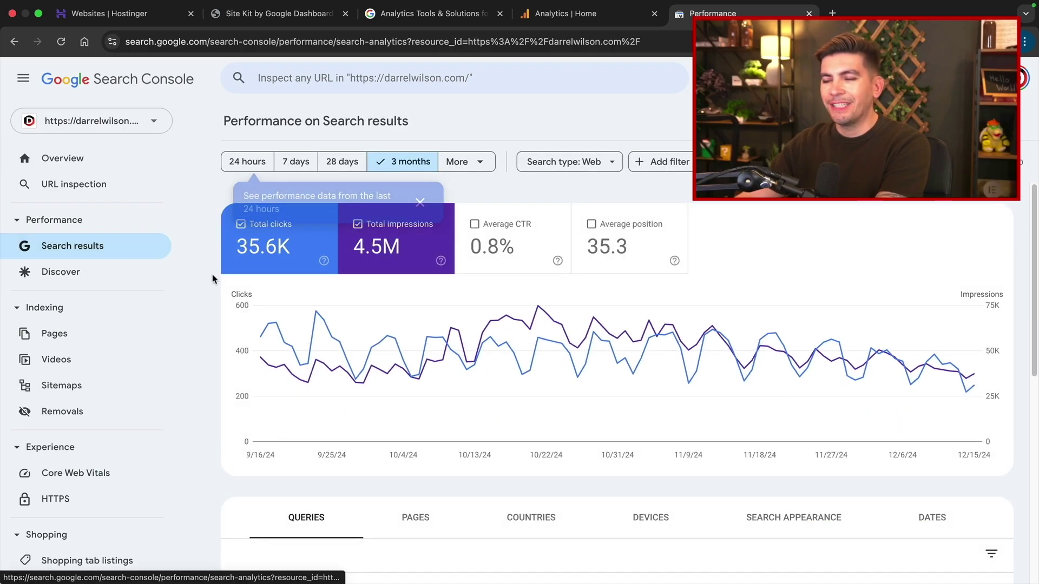
{"action": "left_click", "coordinate": [420, 202]}
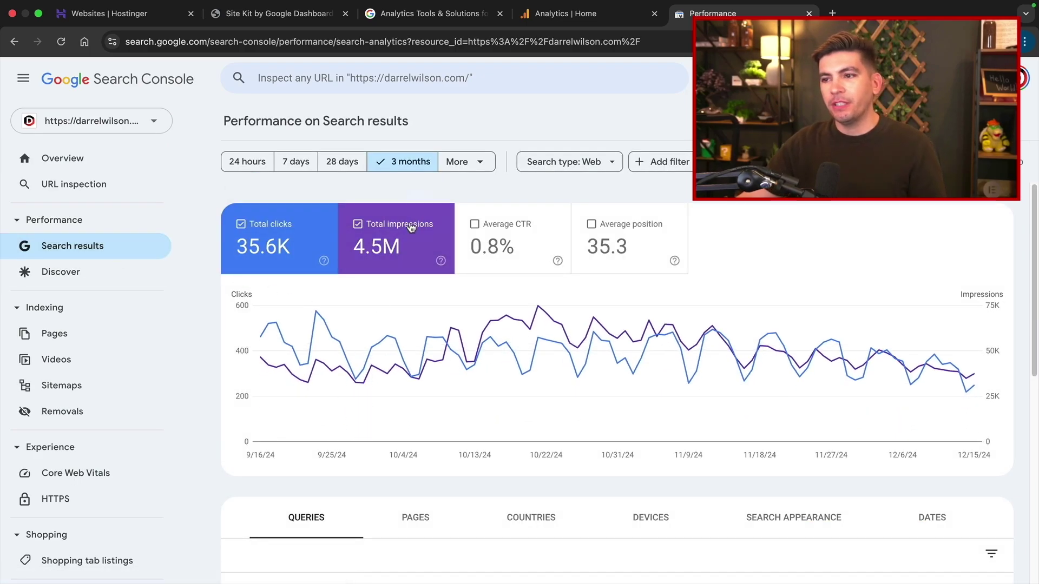
{"action": "mouse_move", "coordinate": [394, 317]}
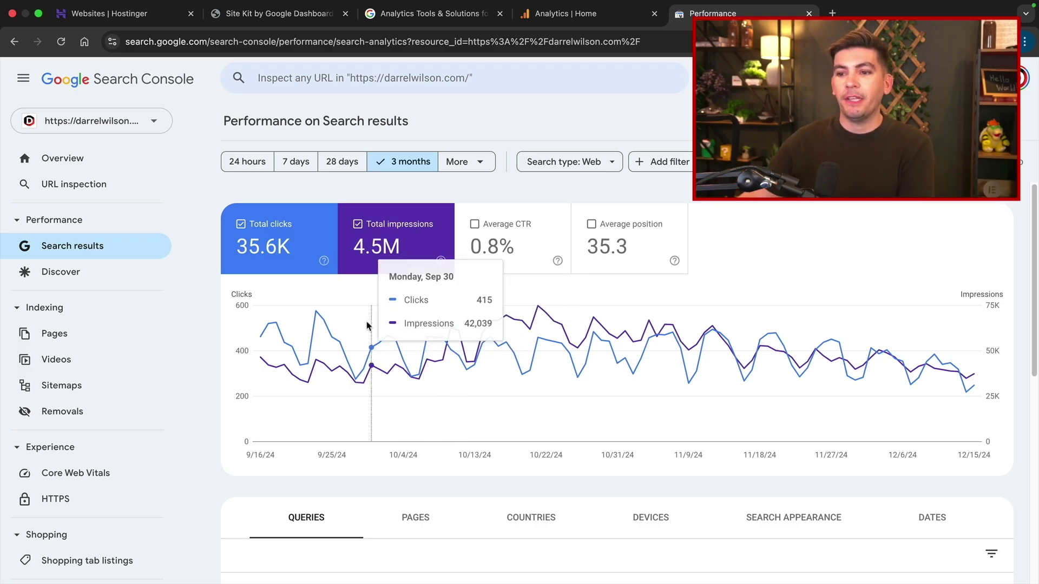
{"action": "left_click", "coordinate": [52, 385]}
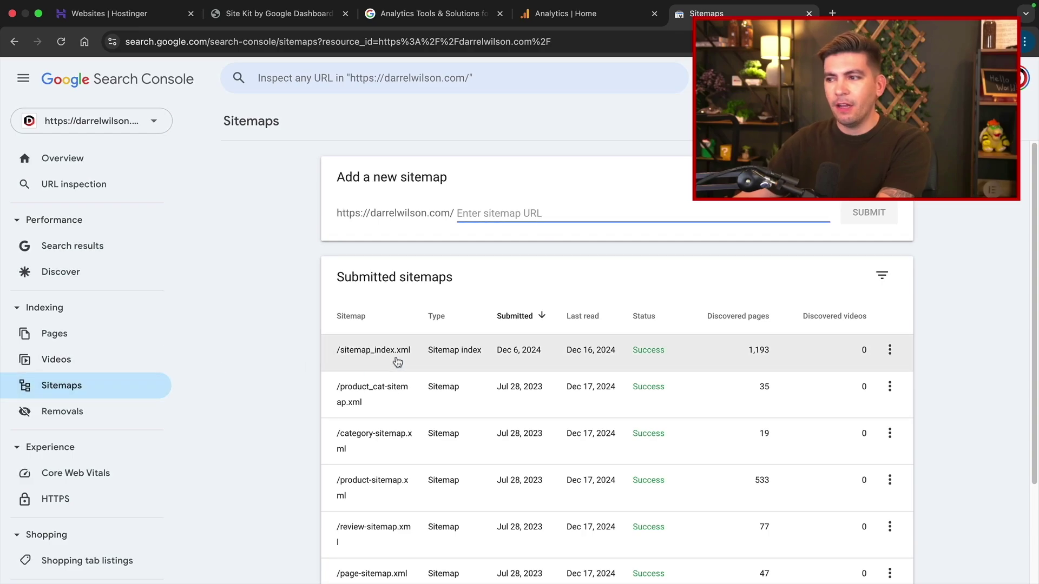